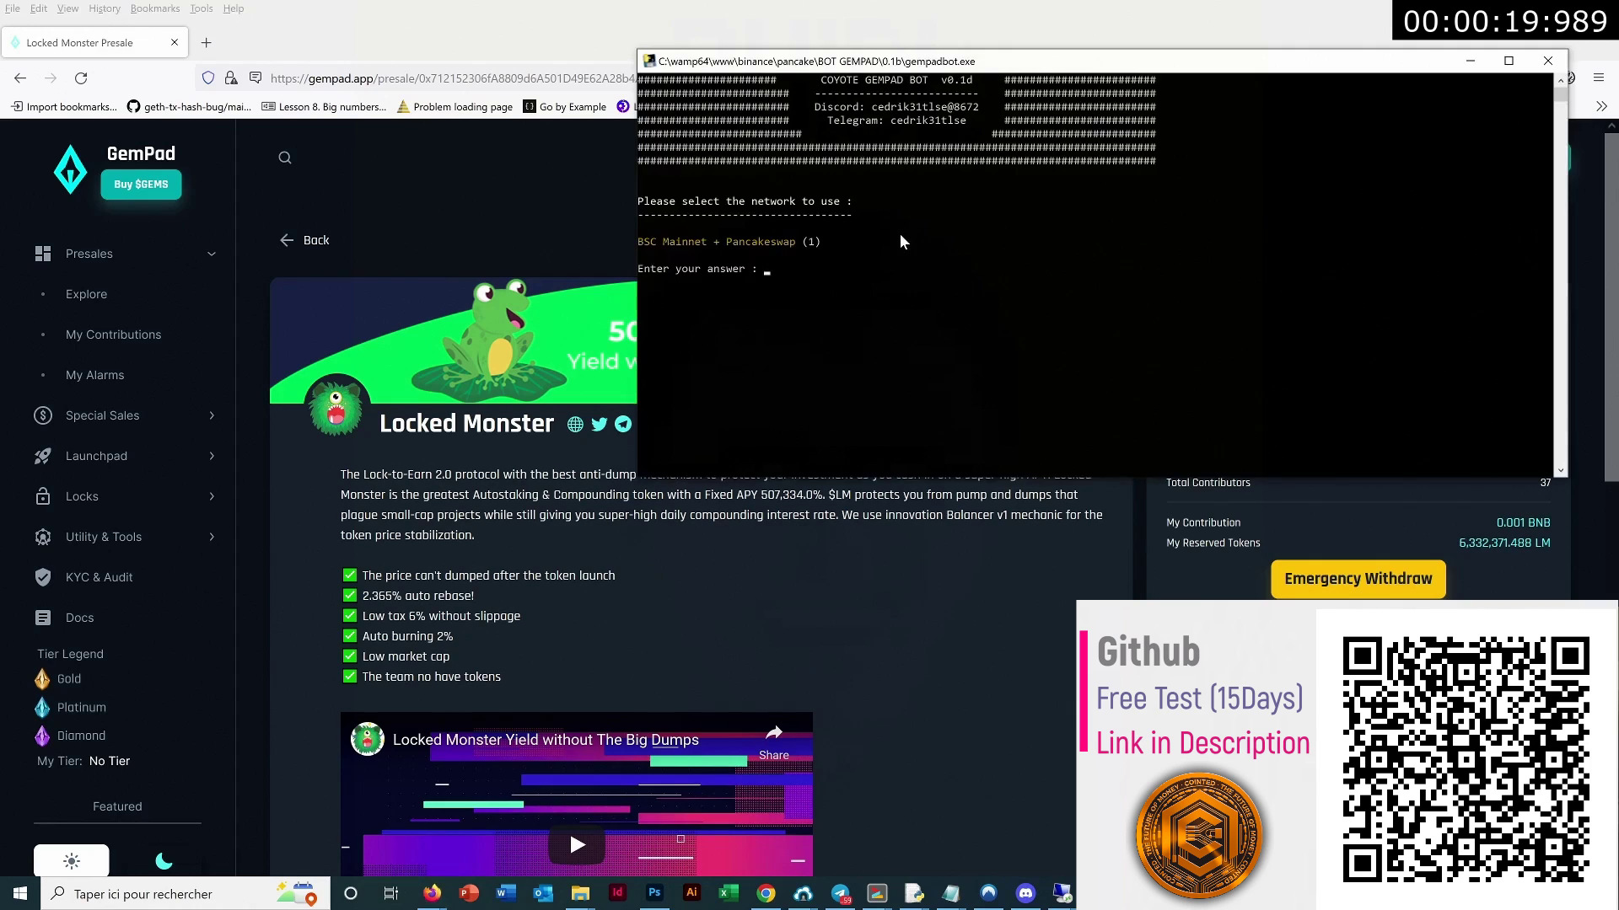
Step: Move the gempadbot console window lower so it sits over the browser
drag(863, 54, 872, 175)
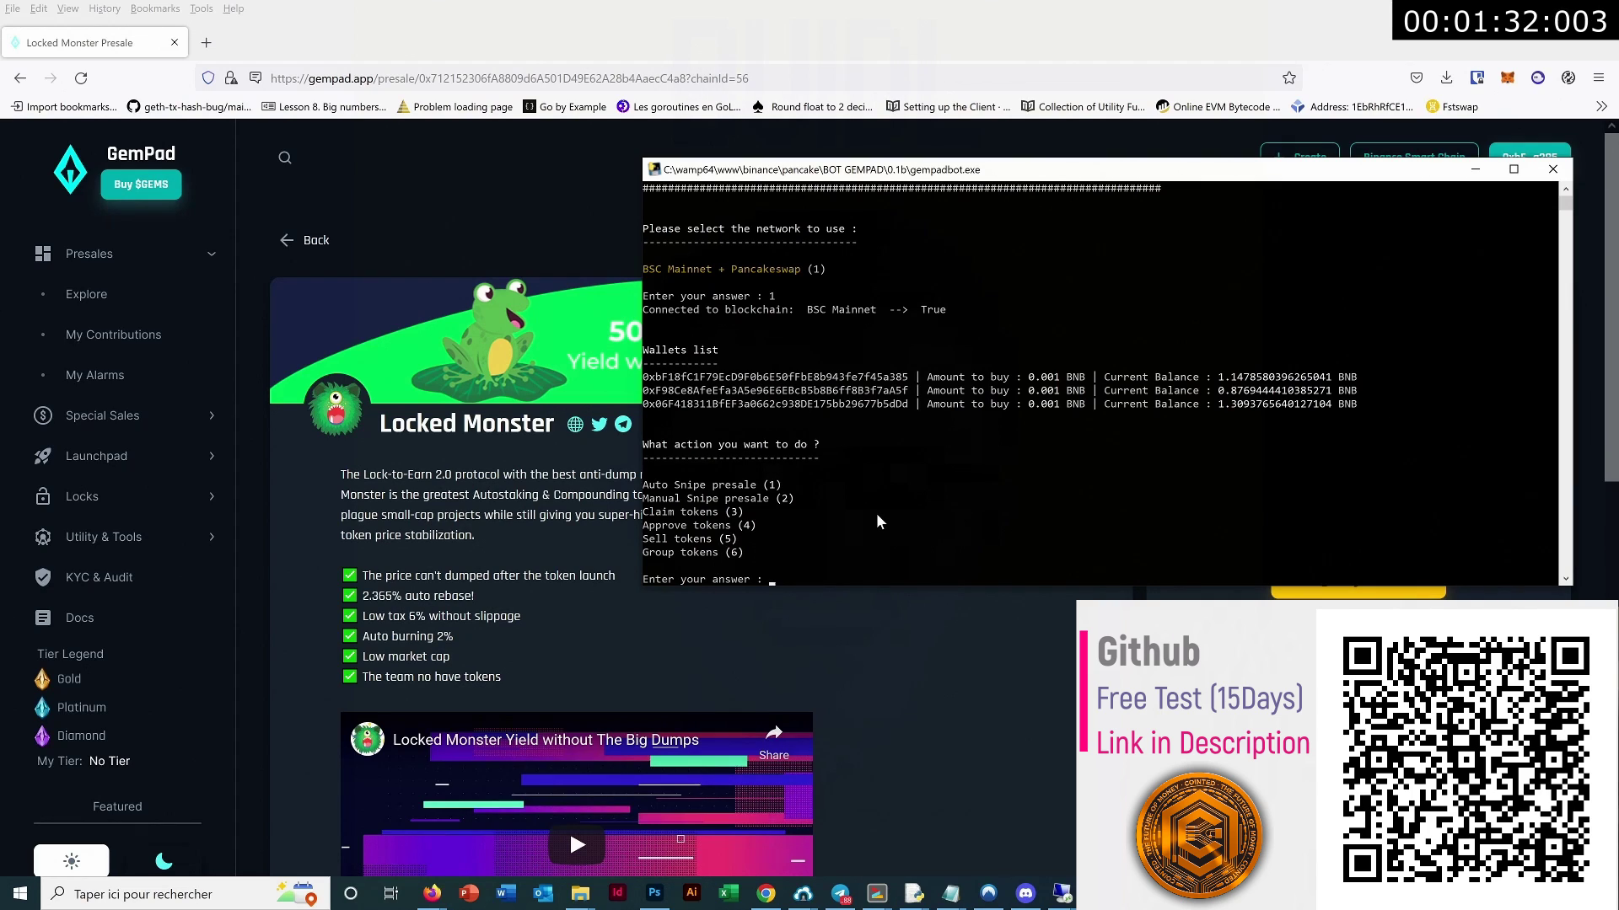
Step: Choose option 1, Auto Snipe presale, in the bot, then go to GemPad's Explore presales list
text(1)
key(Return)
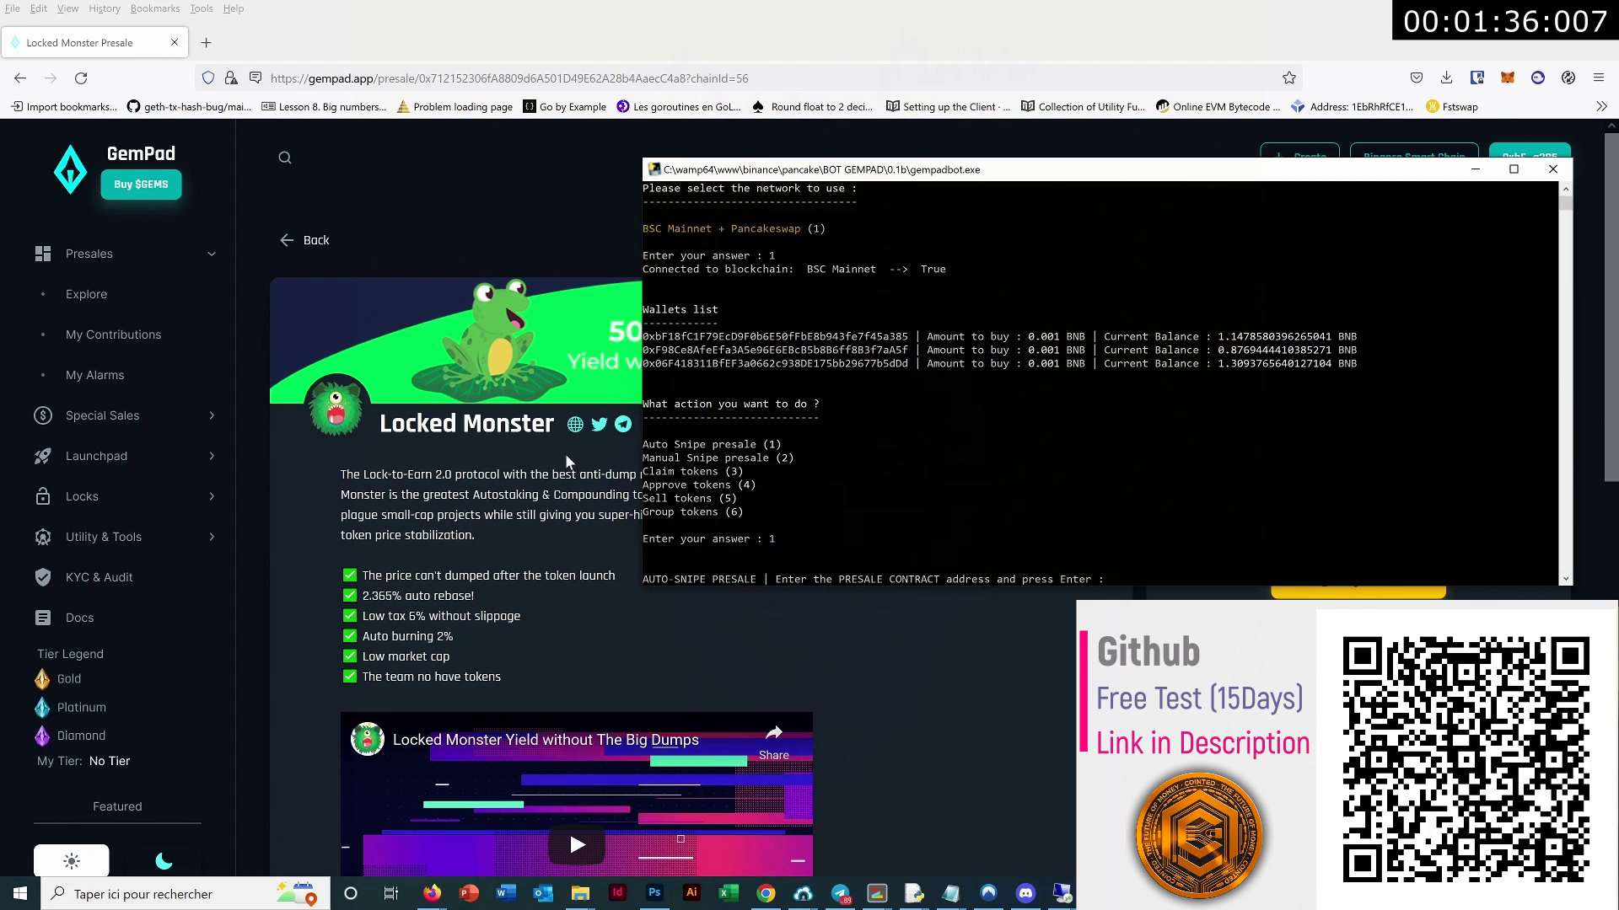
click(87, 295)
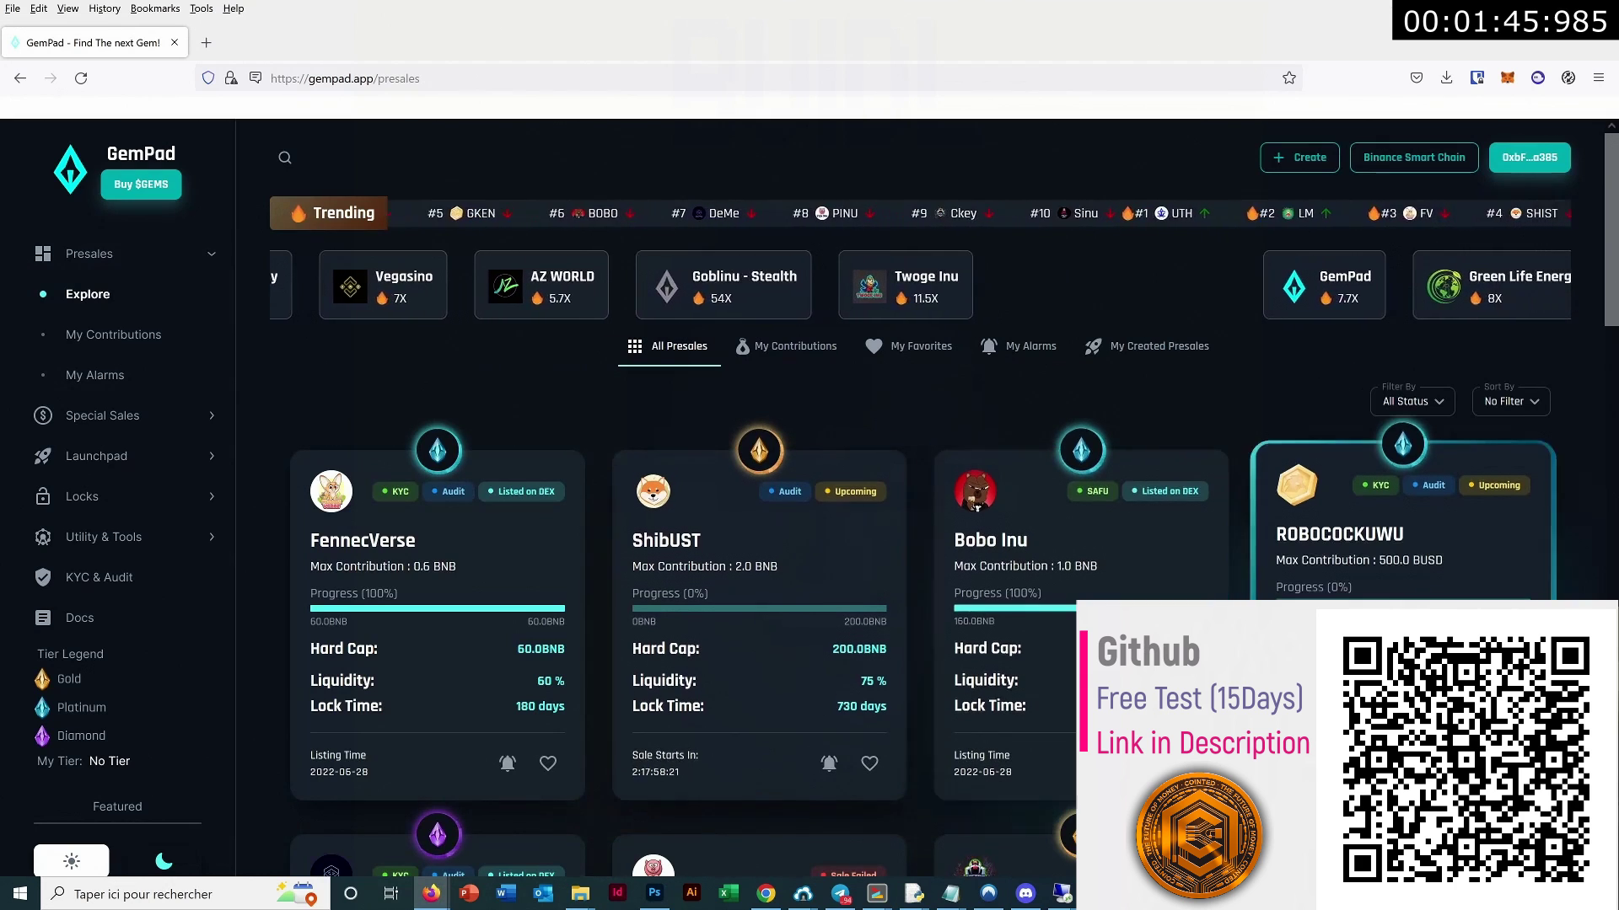
Step: Open the ROBOCOCKUWU presale page and copy its presale address
click(1382, 550)
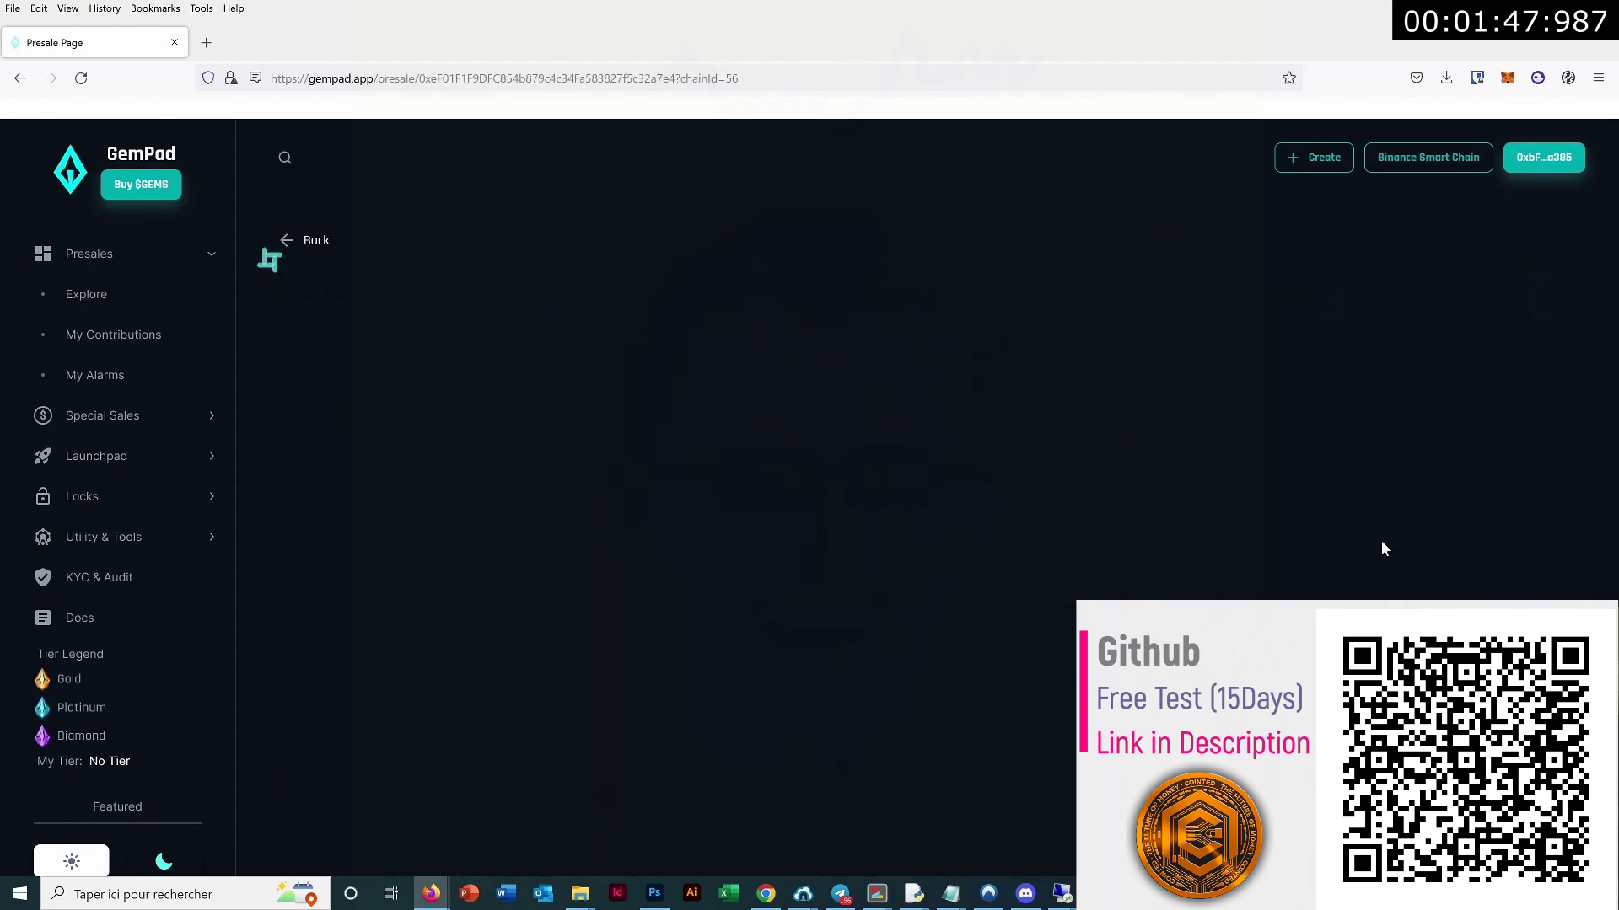
scroll(1030, 579, down, 2)
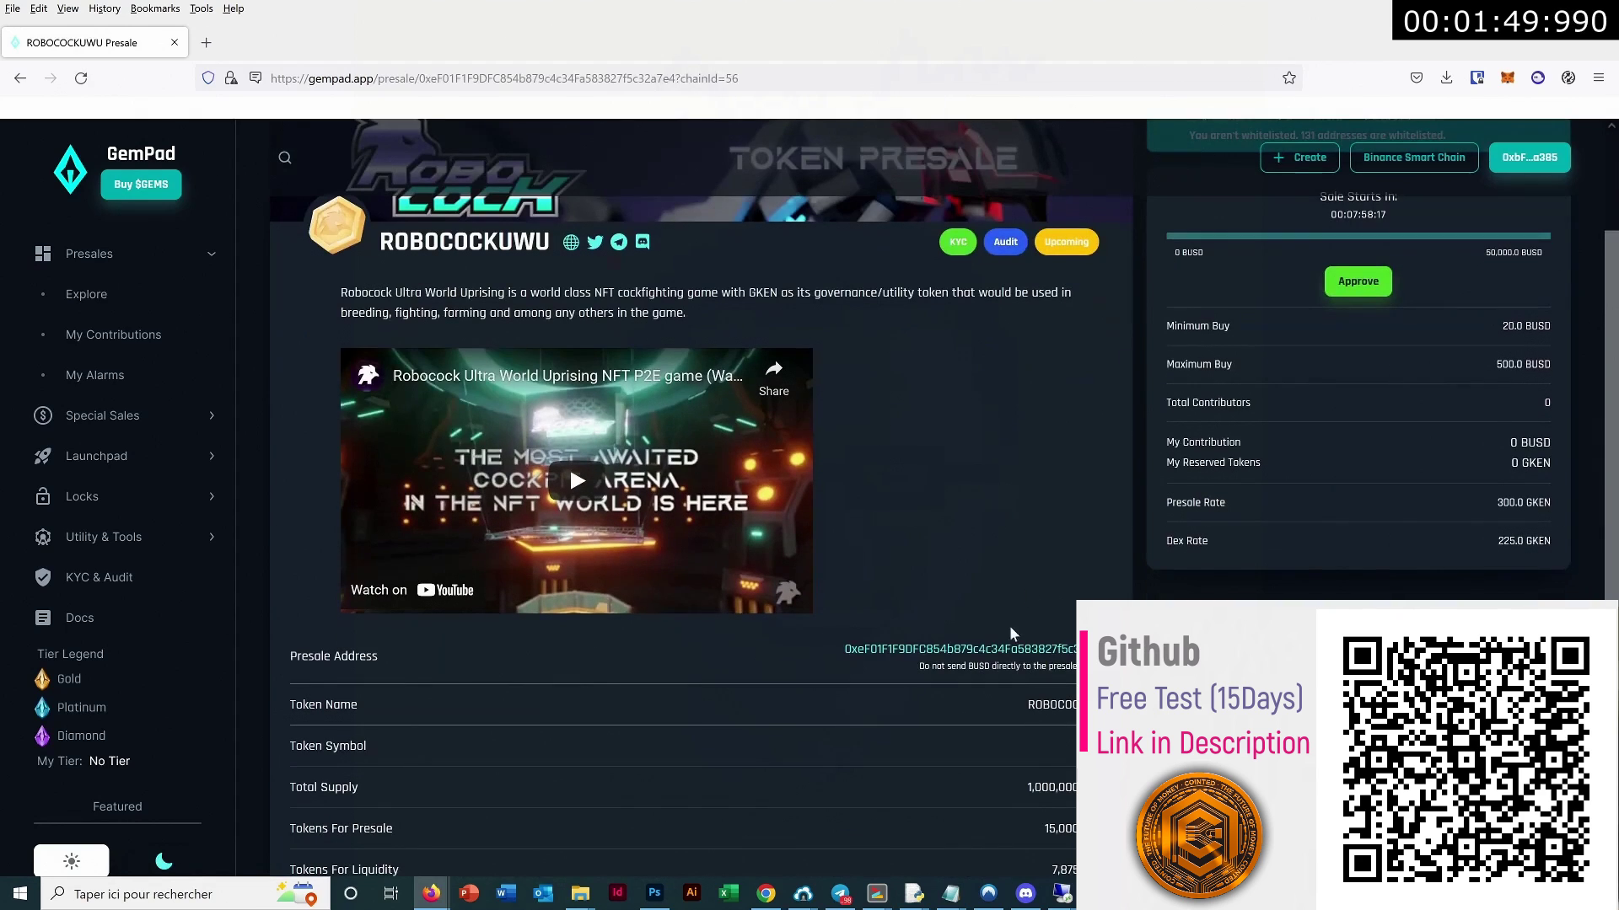
drag(842, 649, 1083, 651)
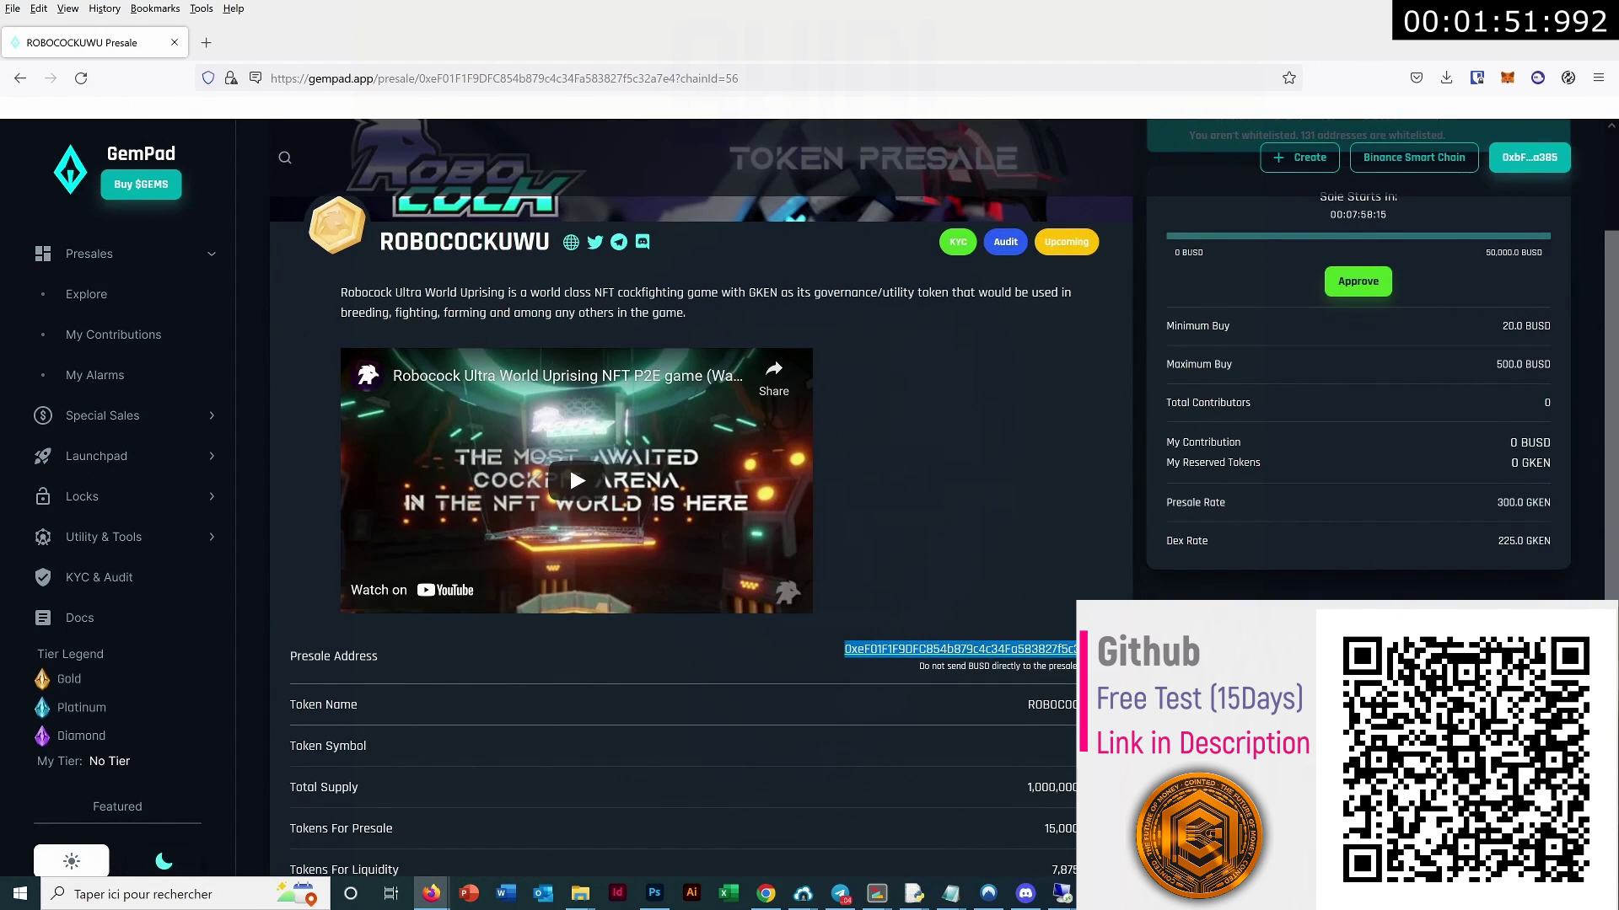
key(ctrl+c)
Step: Paste the ROBOCOCKUWU presale address into the bot console to start the GKEN autosnipe countdown
key(alt+Tab)
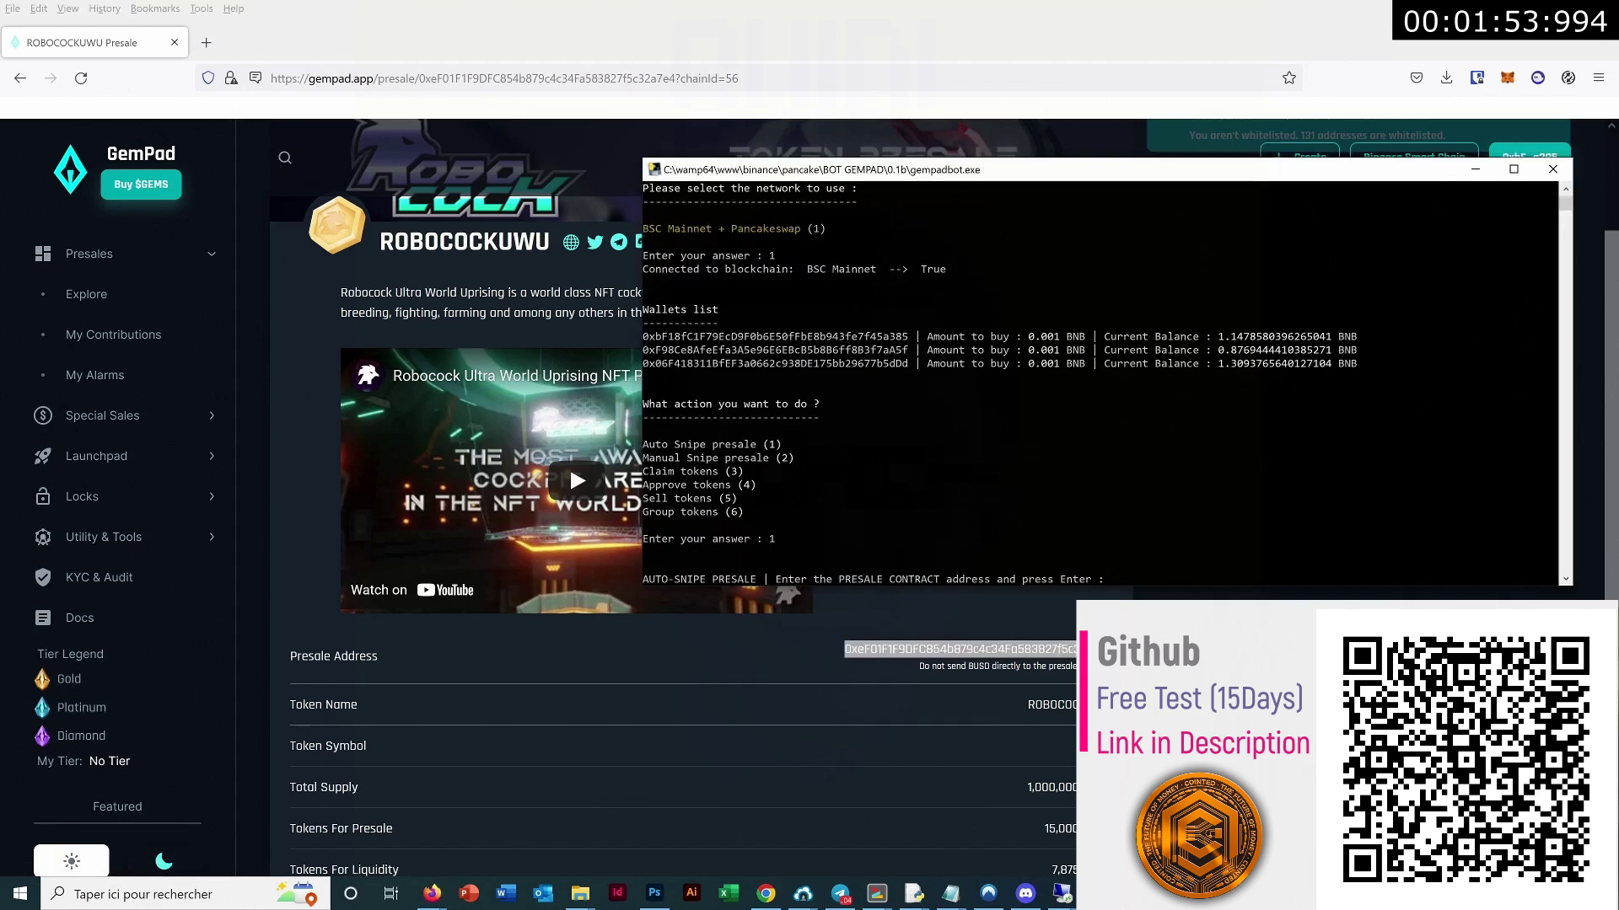
key(ctrl+v)
key(Return)
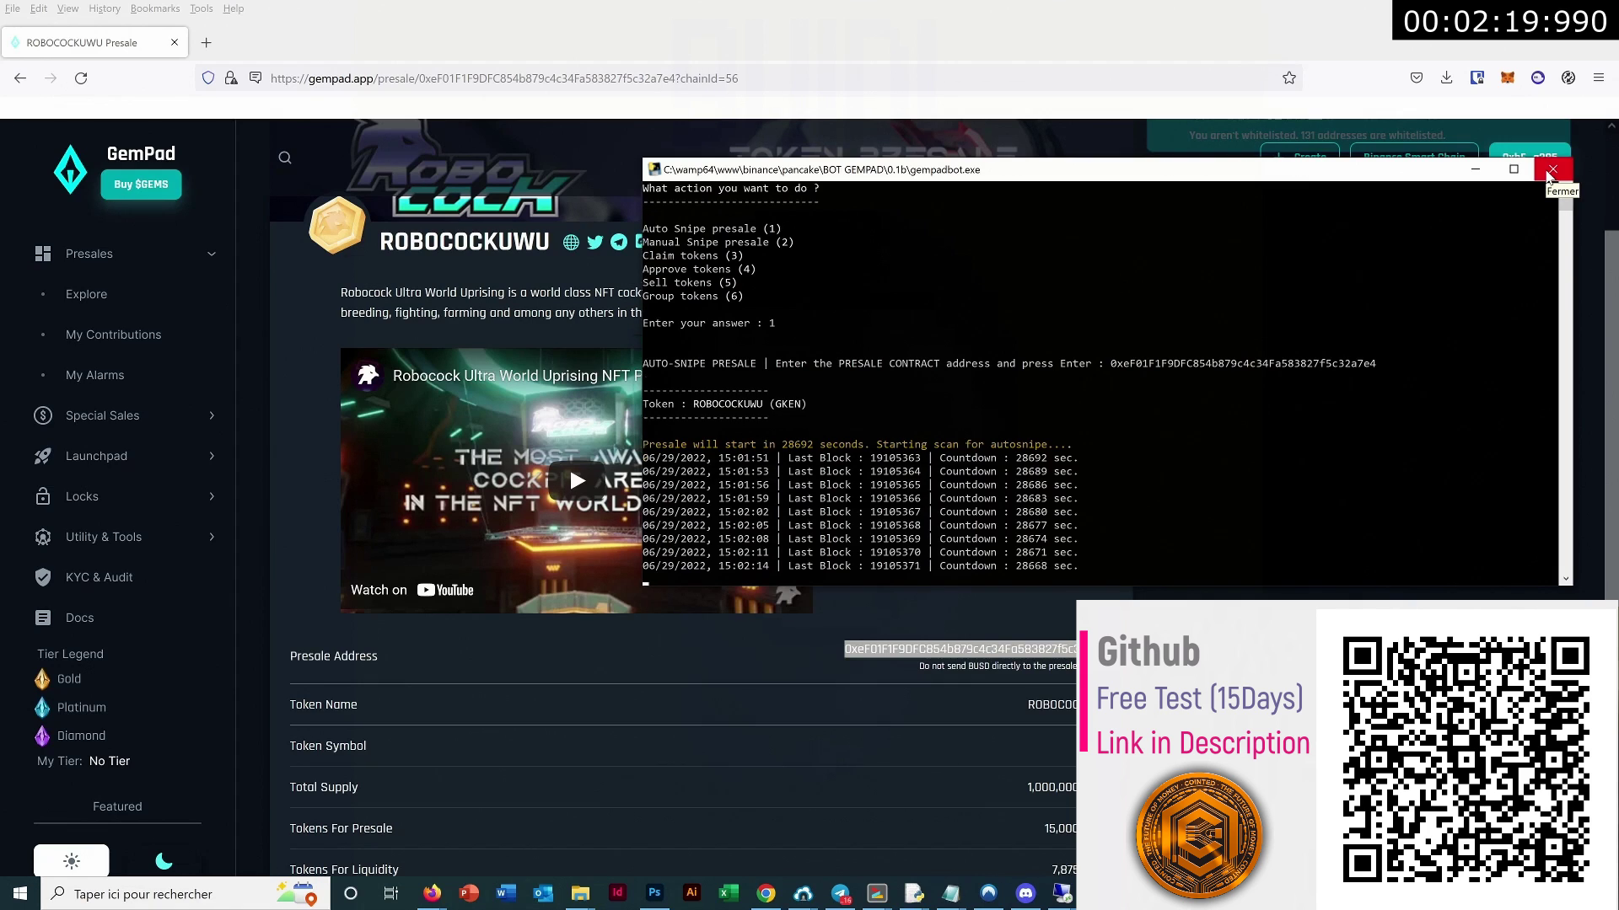
Step: Close the running bot and relaunch gempadbot.exe from the 0.1b folder
click(1549, 177)
mouse_move(587, 899)
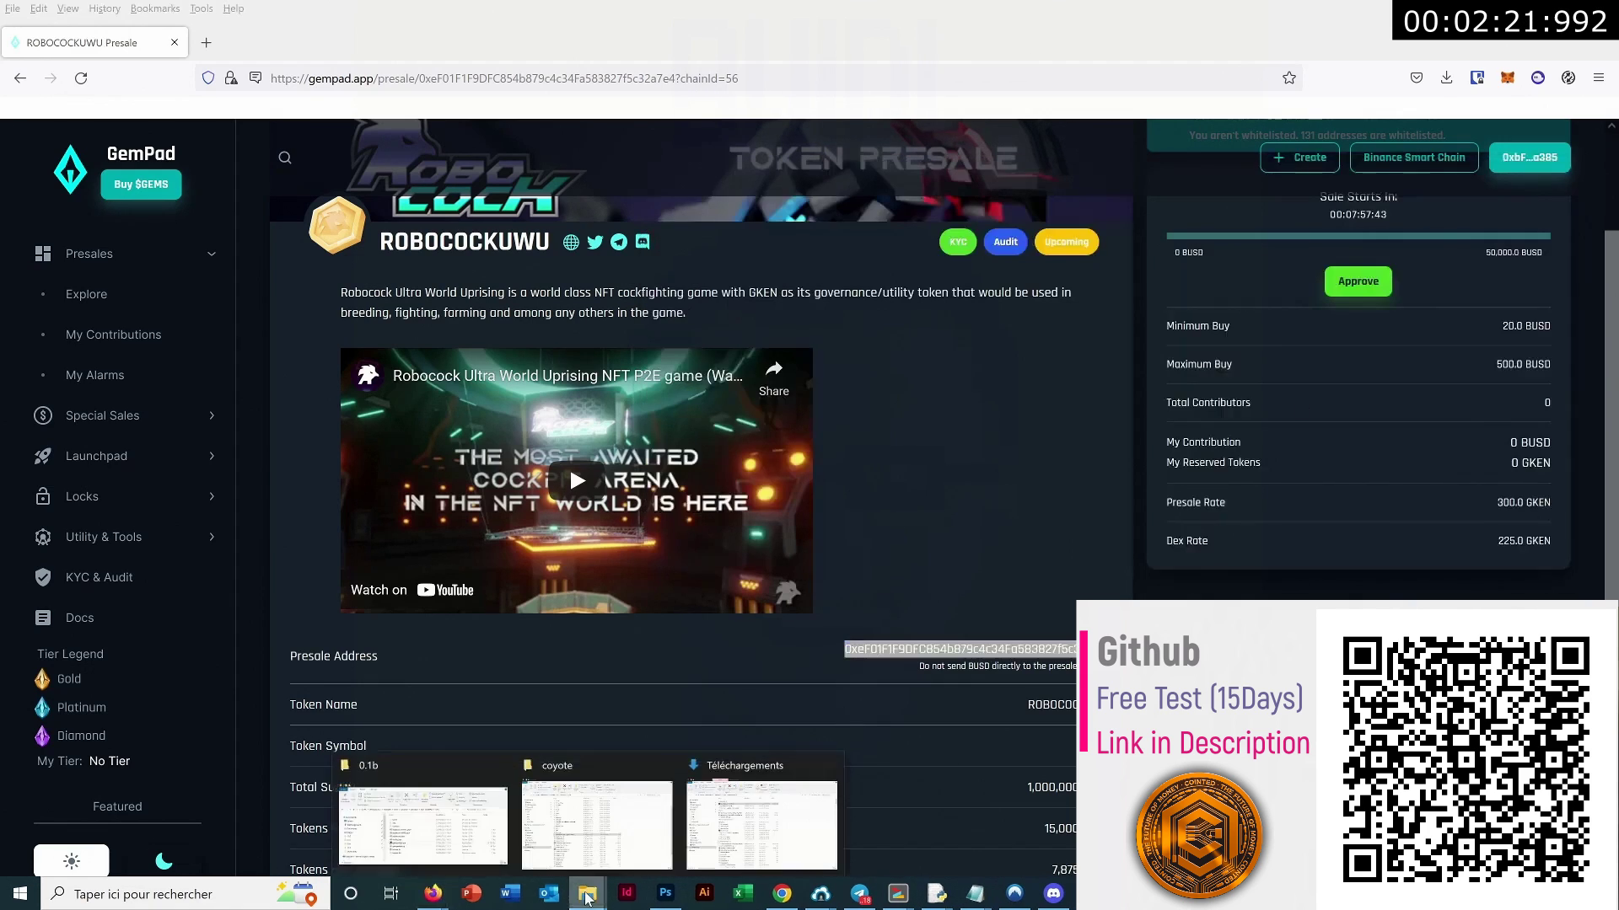
click(421, 822)
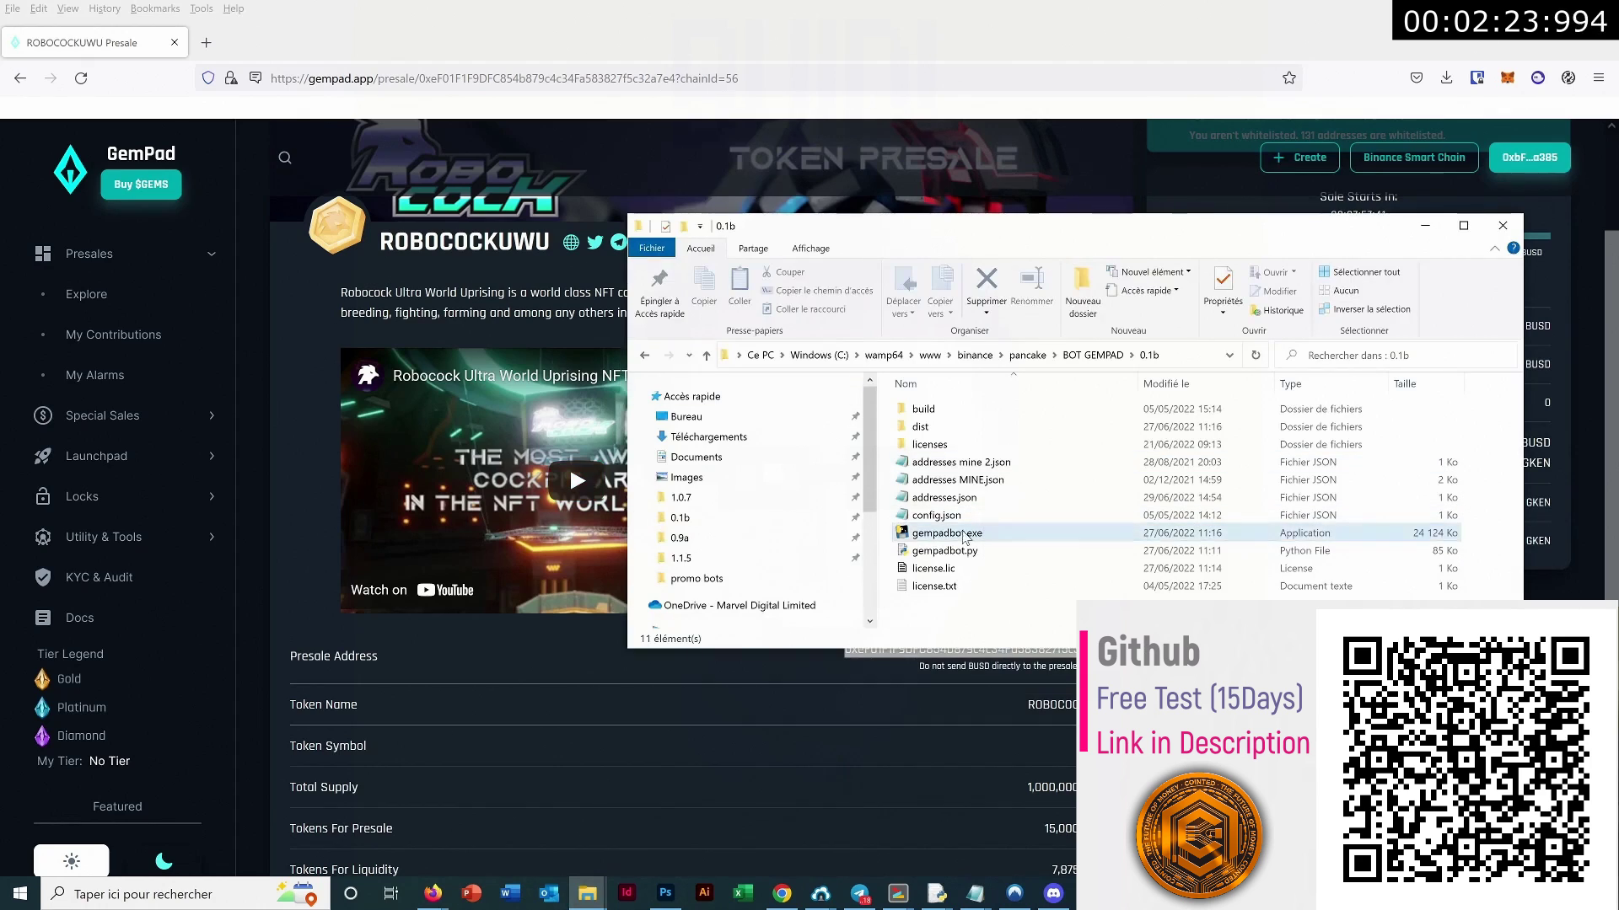
double_click(961, 533)
Step: Move the new console window to the right and enlarge it
drag(611, 92, 1226, 134)
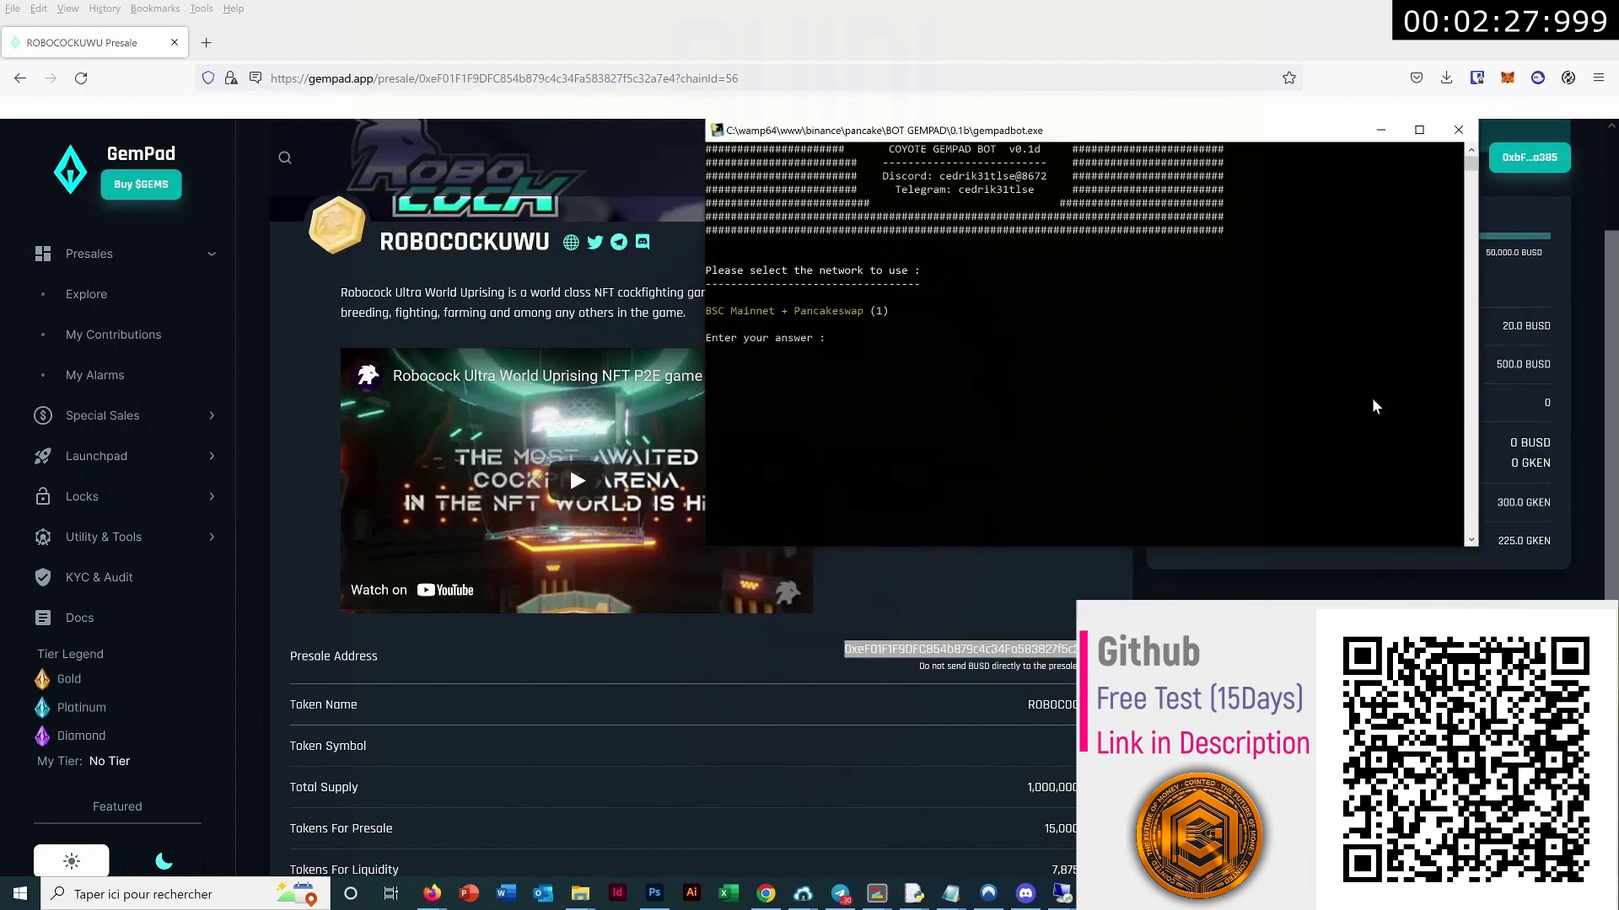
click(1473, 541)
mouse_move(1477, 549)
mouse_down()
mouse_move(1517, 611)
mouse_move(1490, 539)
mouse_up()
Step: Scroll through the Explore presale cards and open the Locked Monster presale page
click(86, 295)
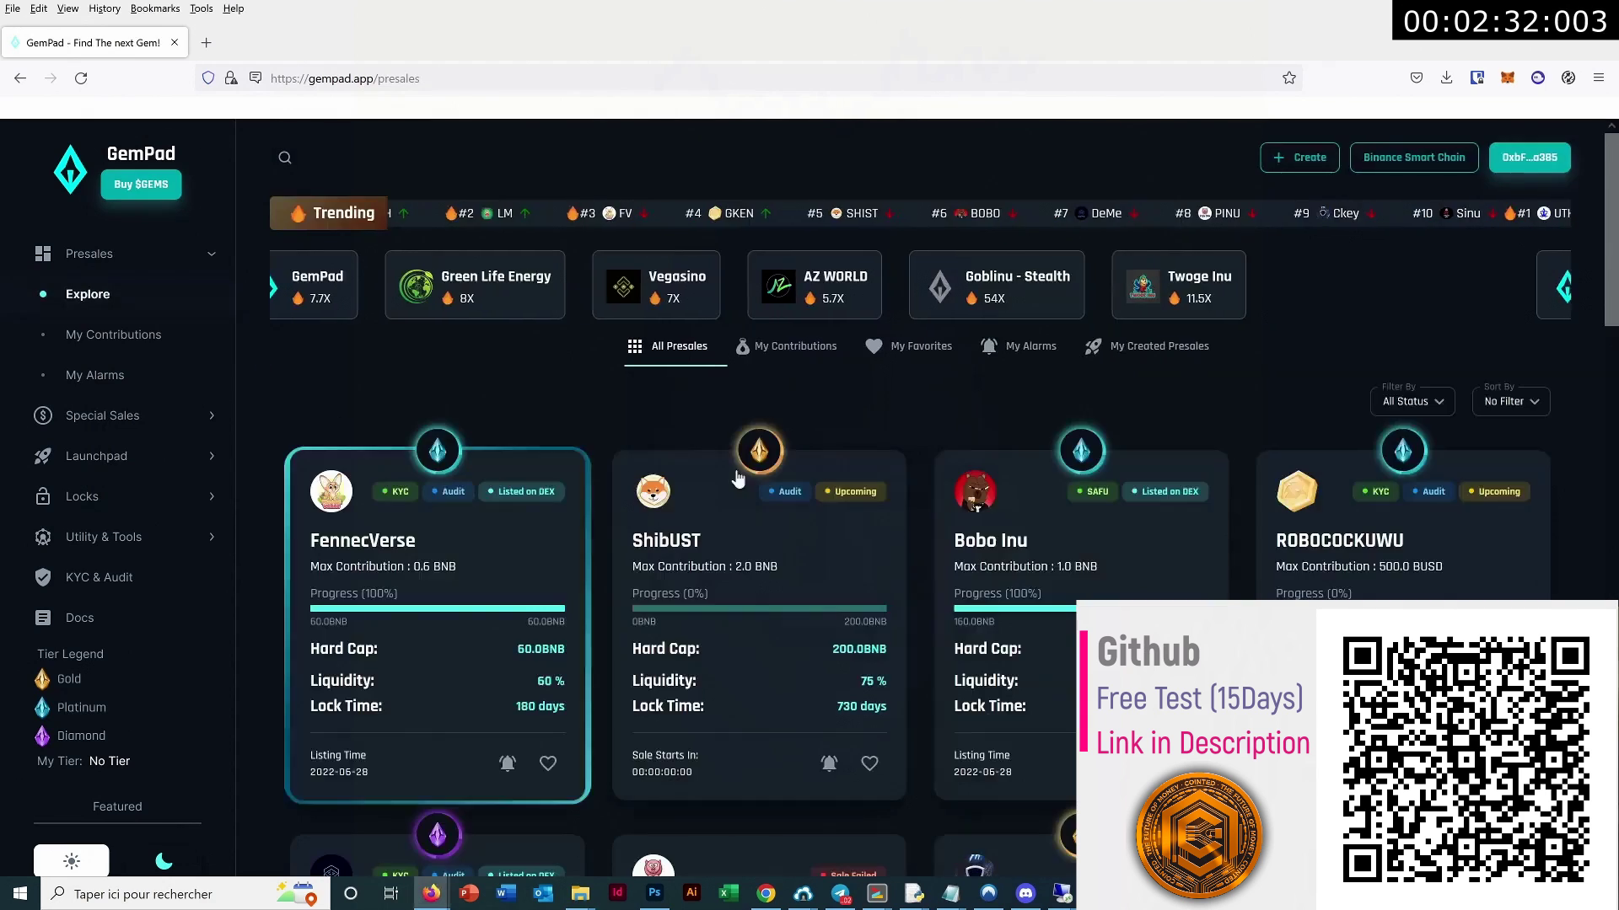
scroll(763, 455, down, 6)
scroll(766, 472, down, 8)
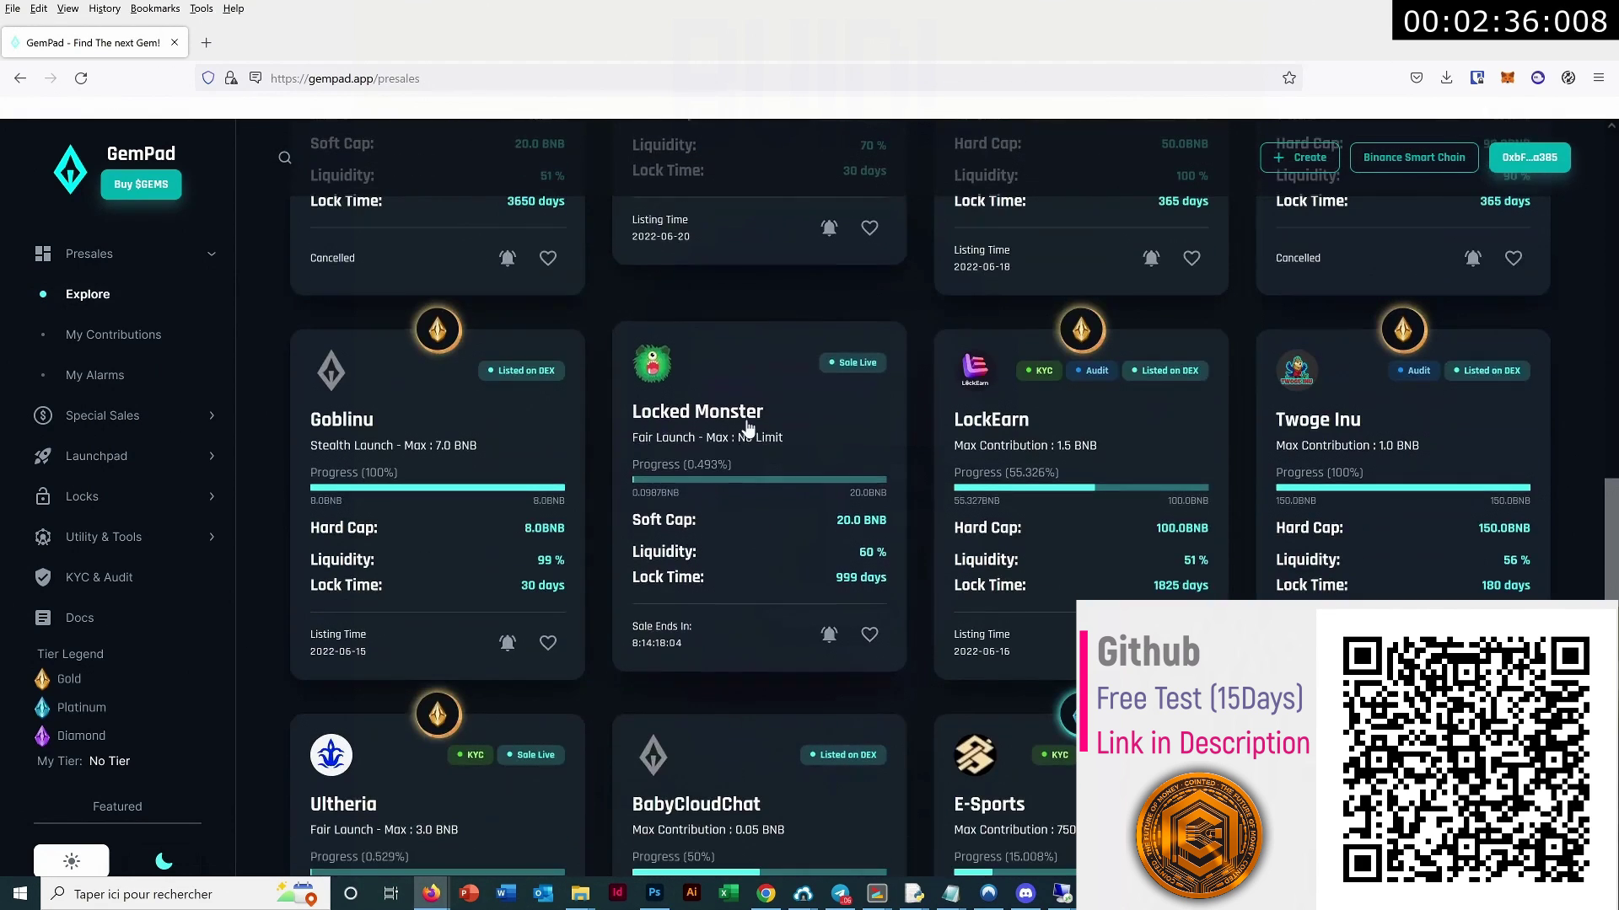
click(741, 412)
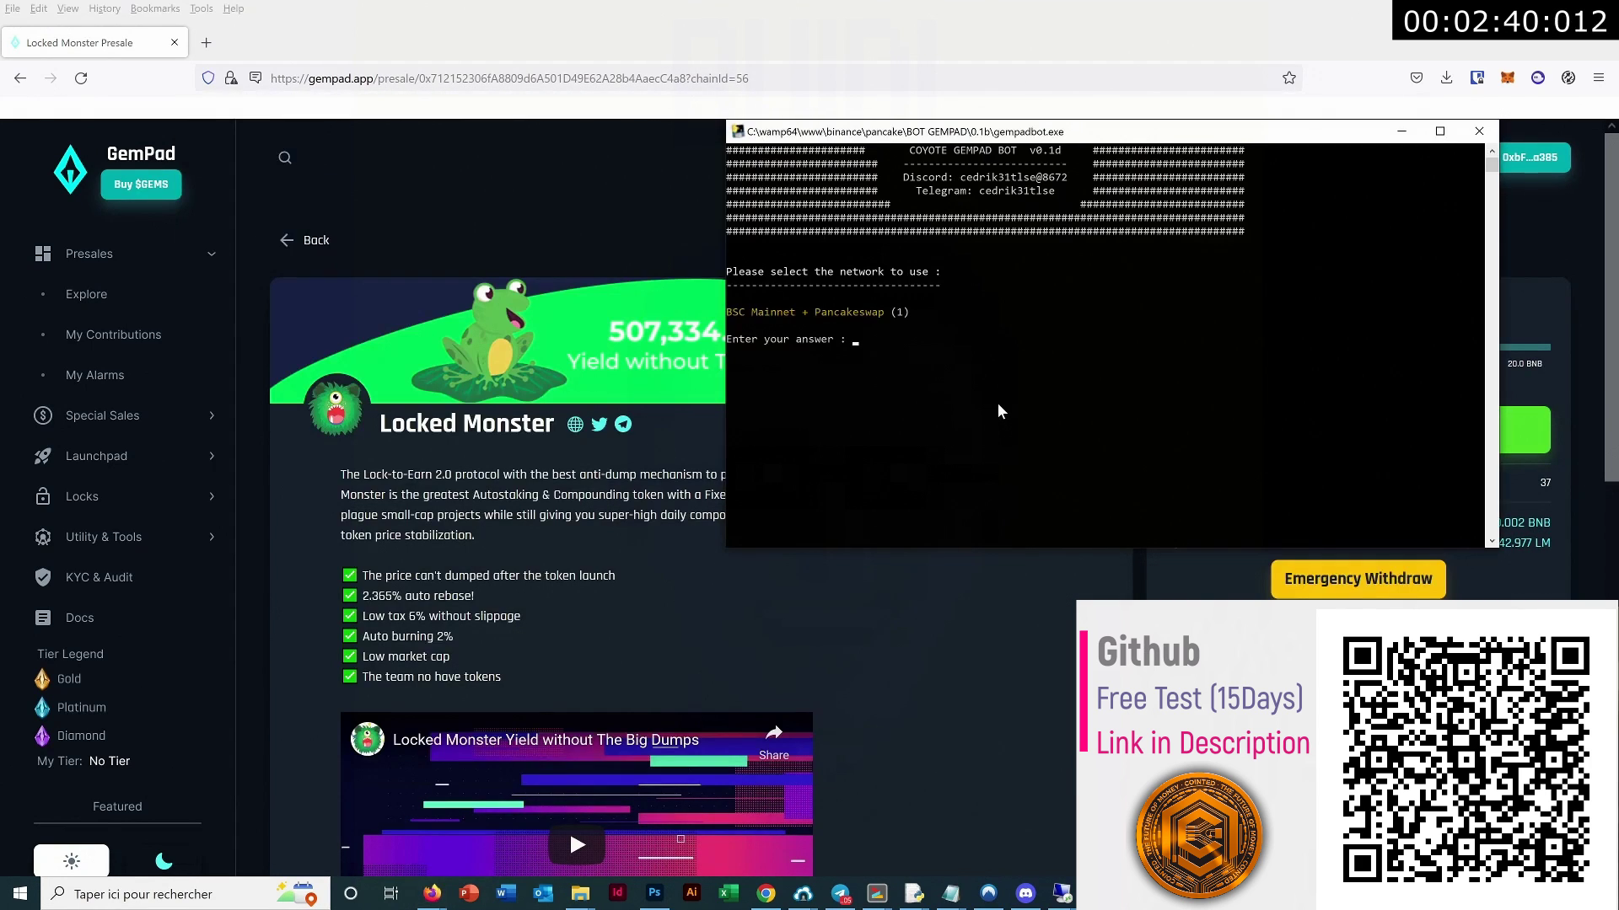
Step: Select BSC Mainnet (1) and the manual snipe option (2) in the restarted bot
text(1)
key(Return)
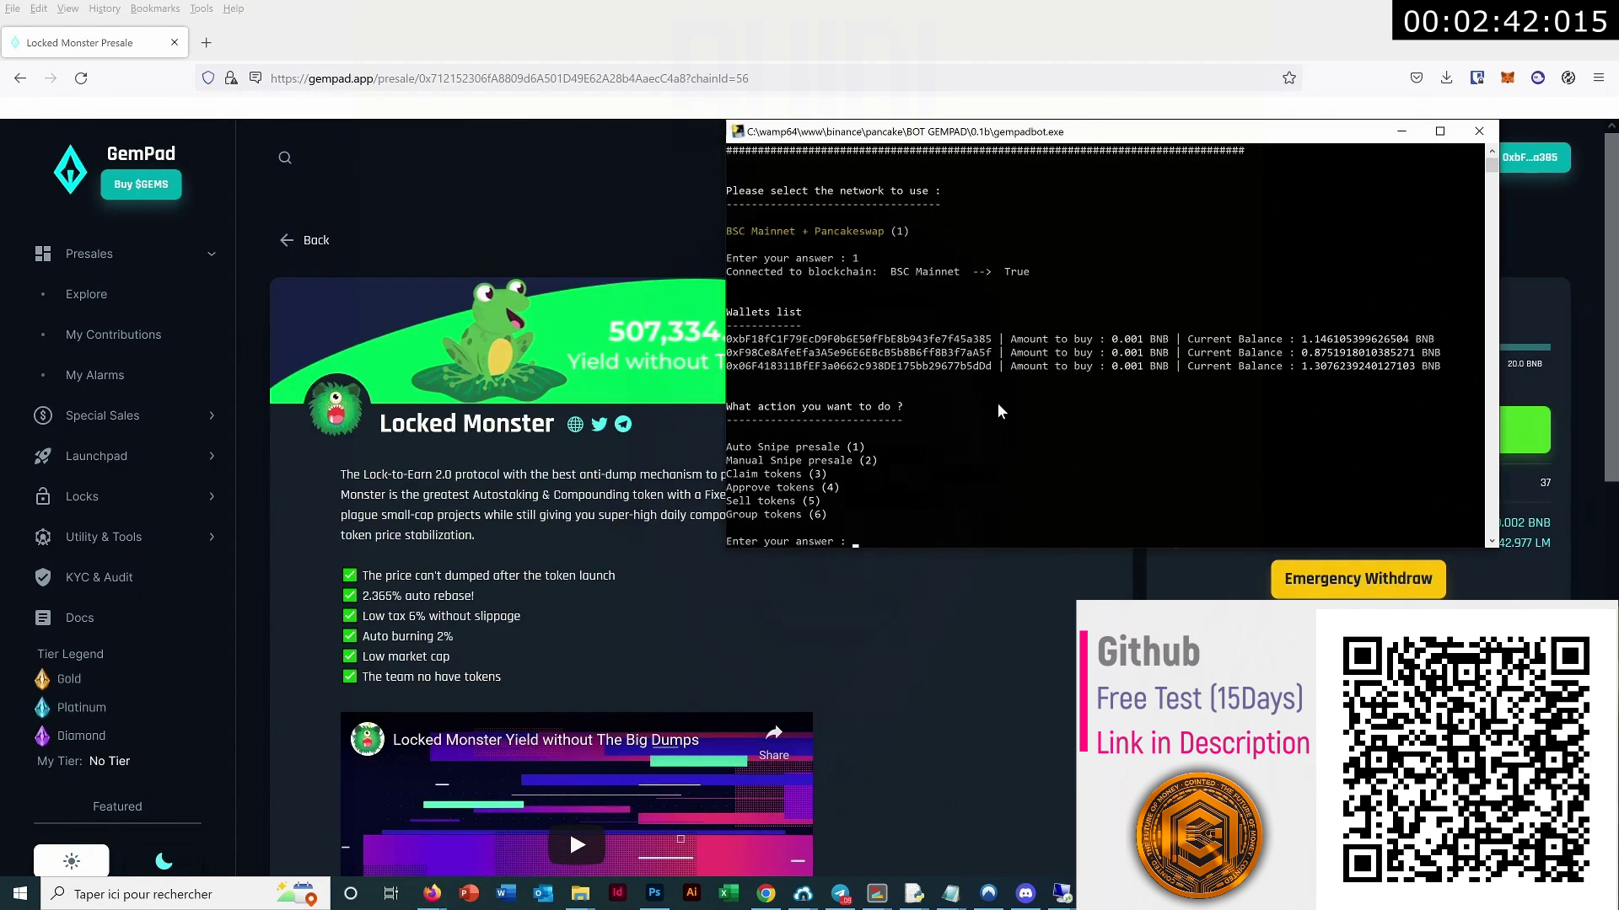
text(2)
key(Return)
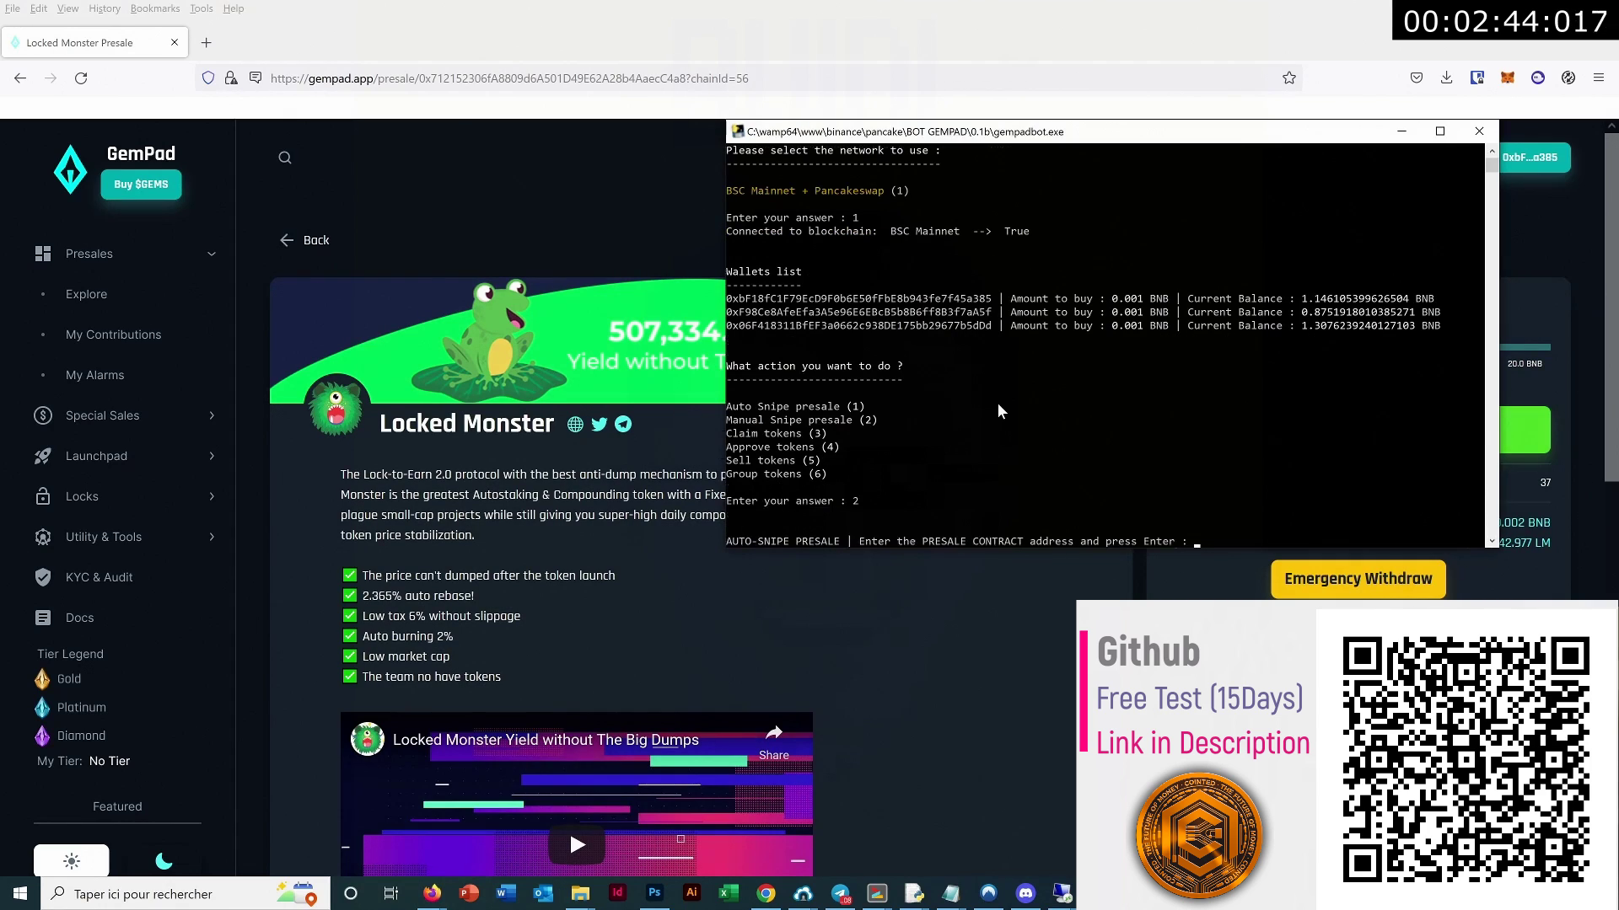
Step: Copy the Locked Monster presale address and submit it in the widened bot console
scroll(498, 525, down, 4)
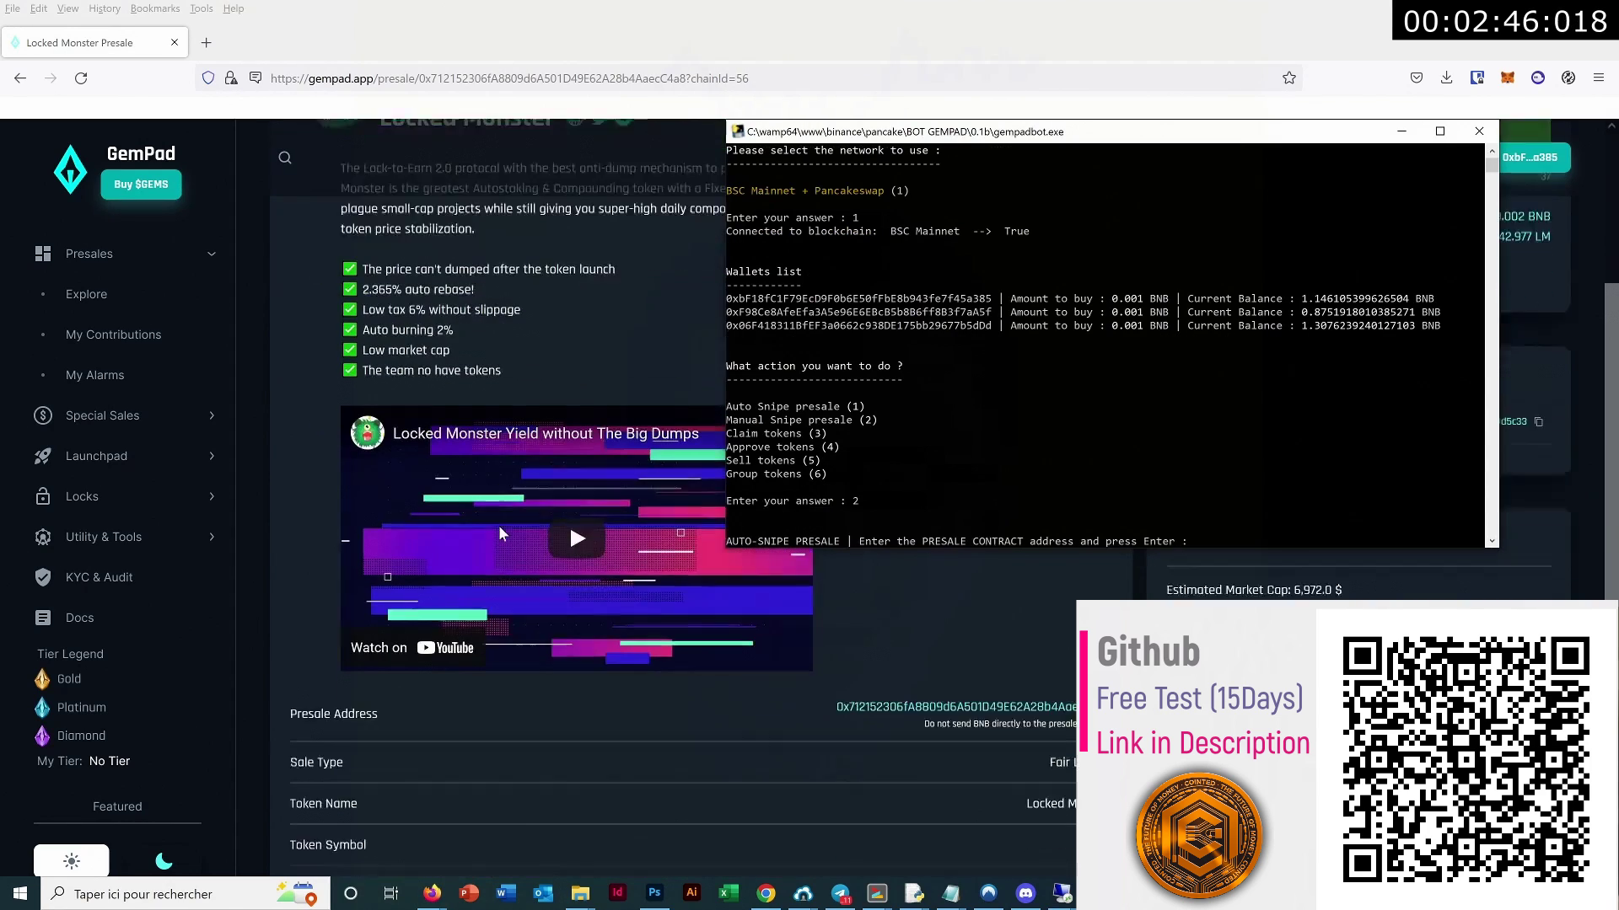
drag(831, 647, 1088, 650)
key(ctrl+c)
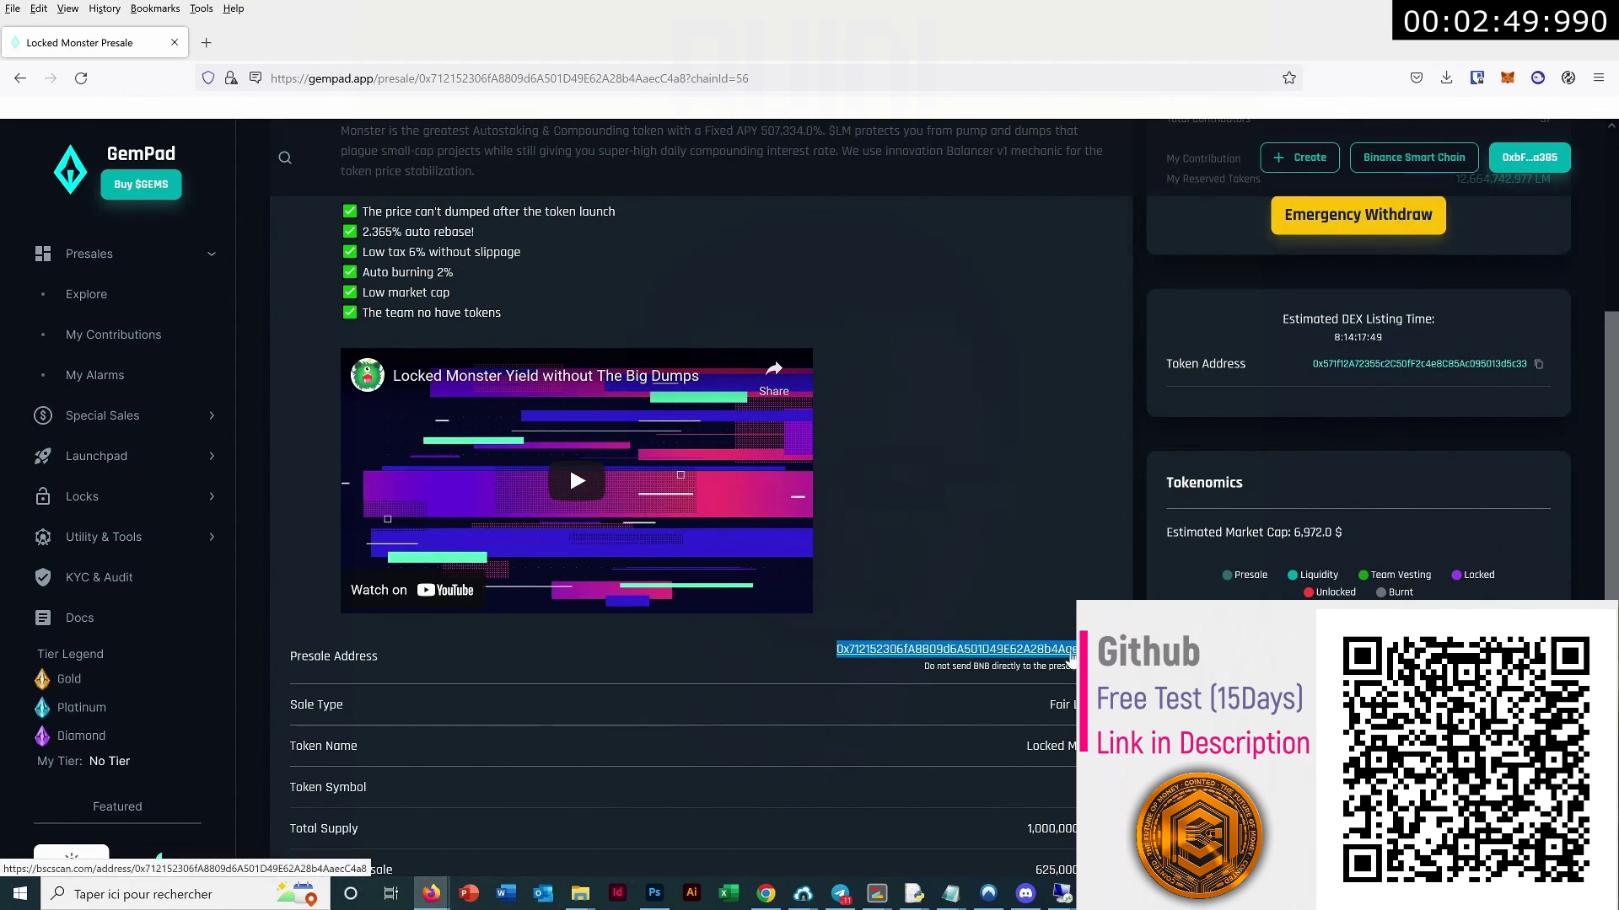
key(alt+Tab)
right_click(949, 475)
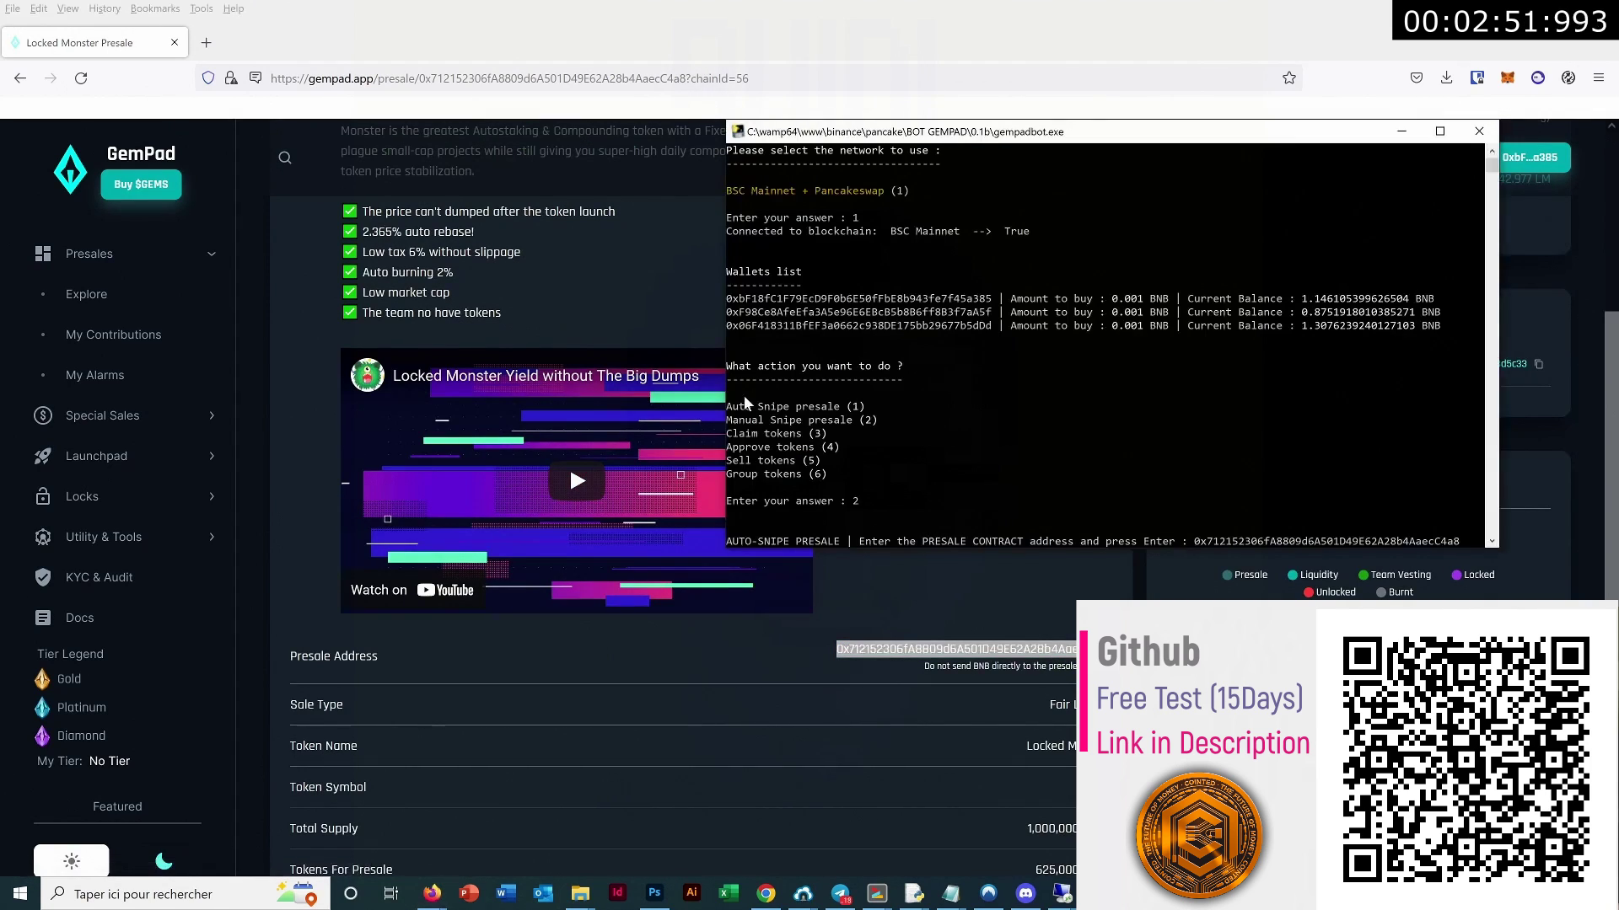
drag(728, 396, 499, 396)
key(Return)
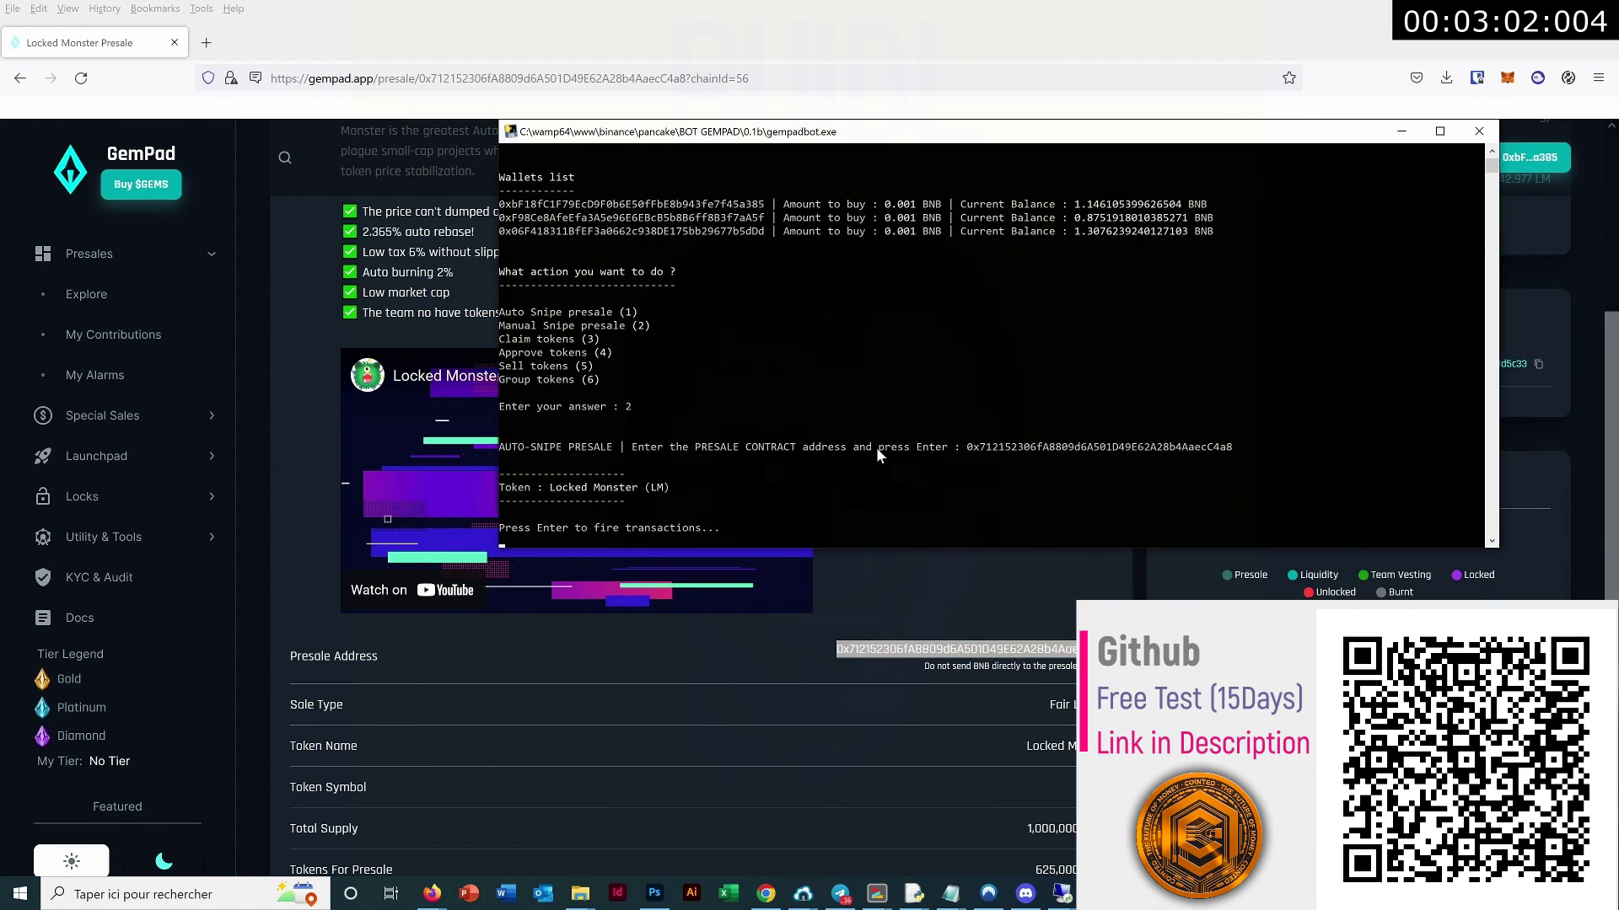
Step: Fire the Locked Monster snipe from all three wallets, then scroll the output back to the banner
key(Return)
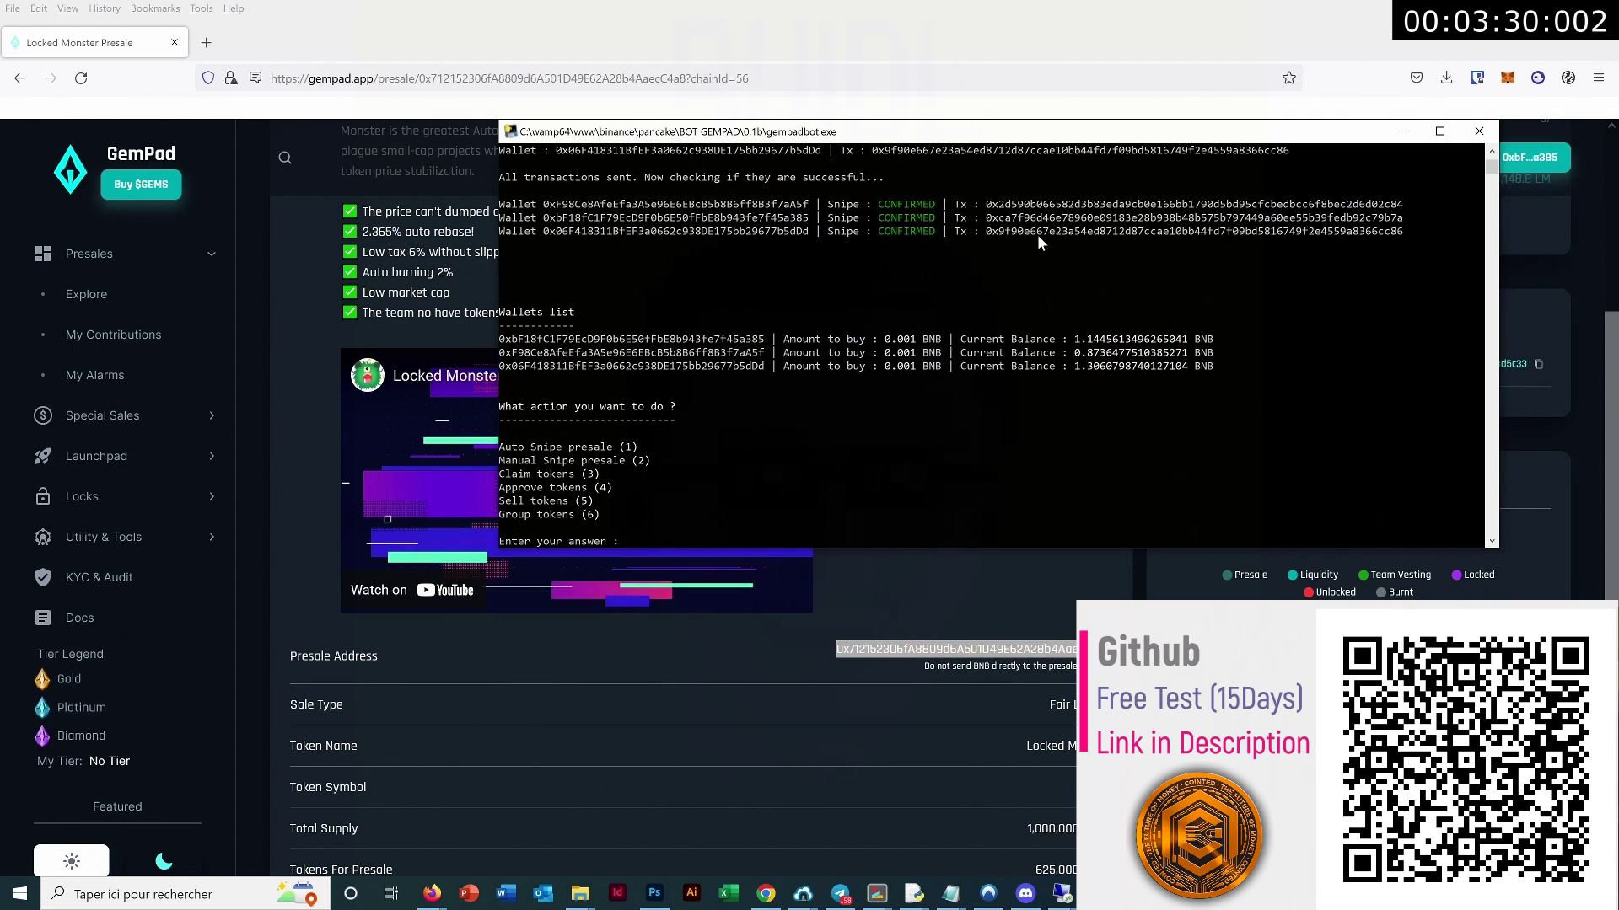
scroll(1071, 329, up, 4)
scroll(1071, 330, up, 8)
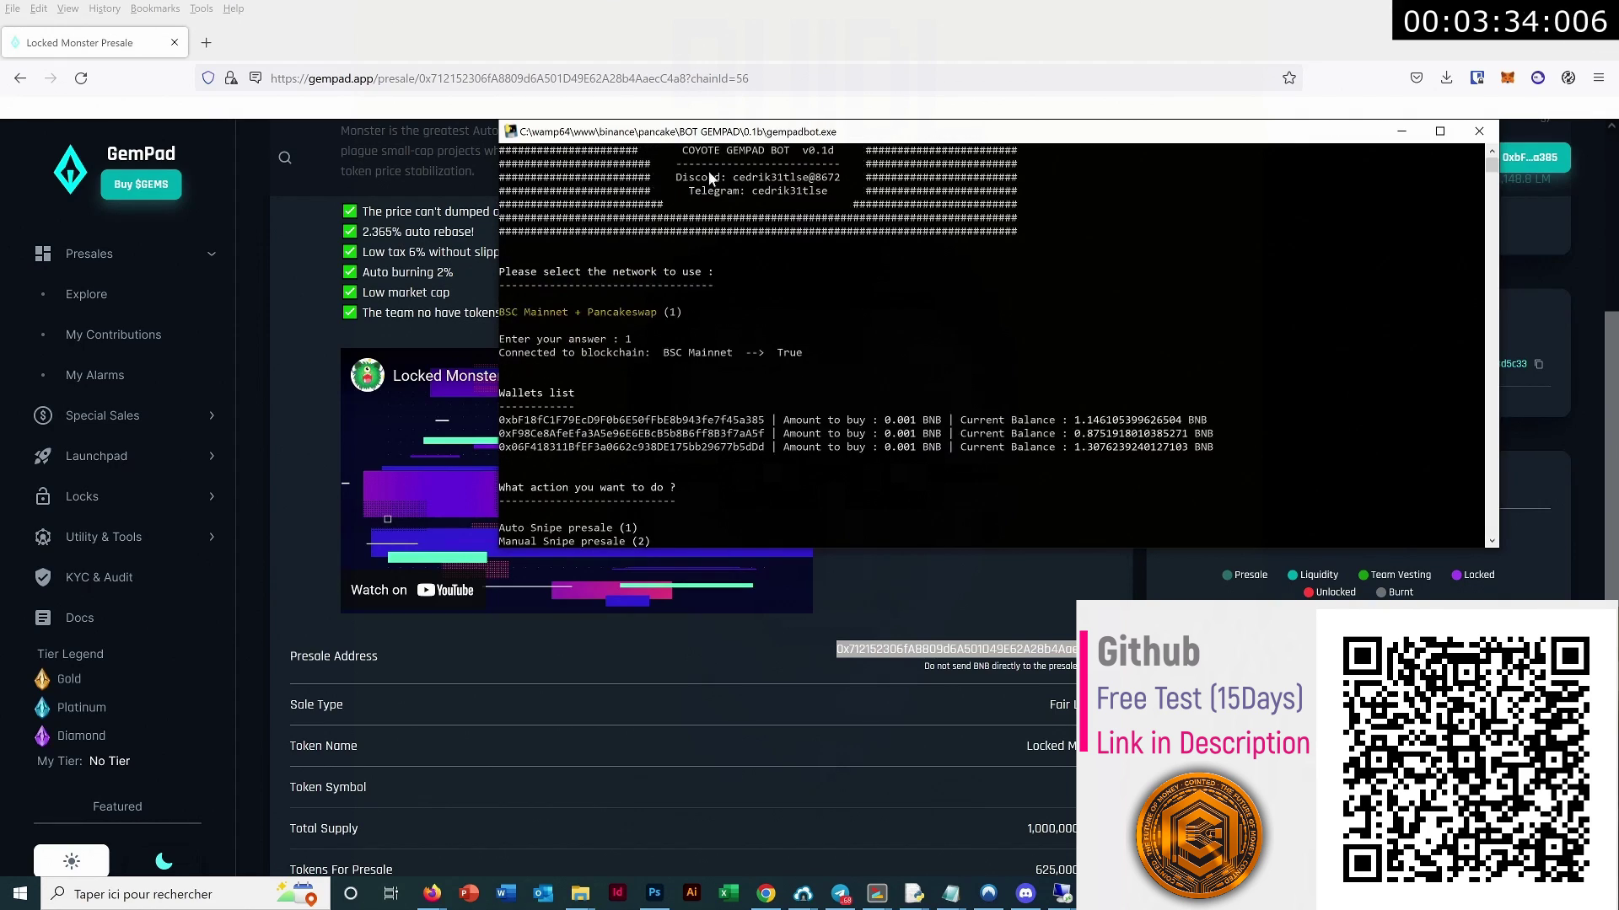
double_click(701, 179)
drag(864, 186, 836, 185)
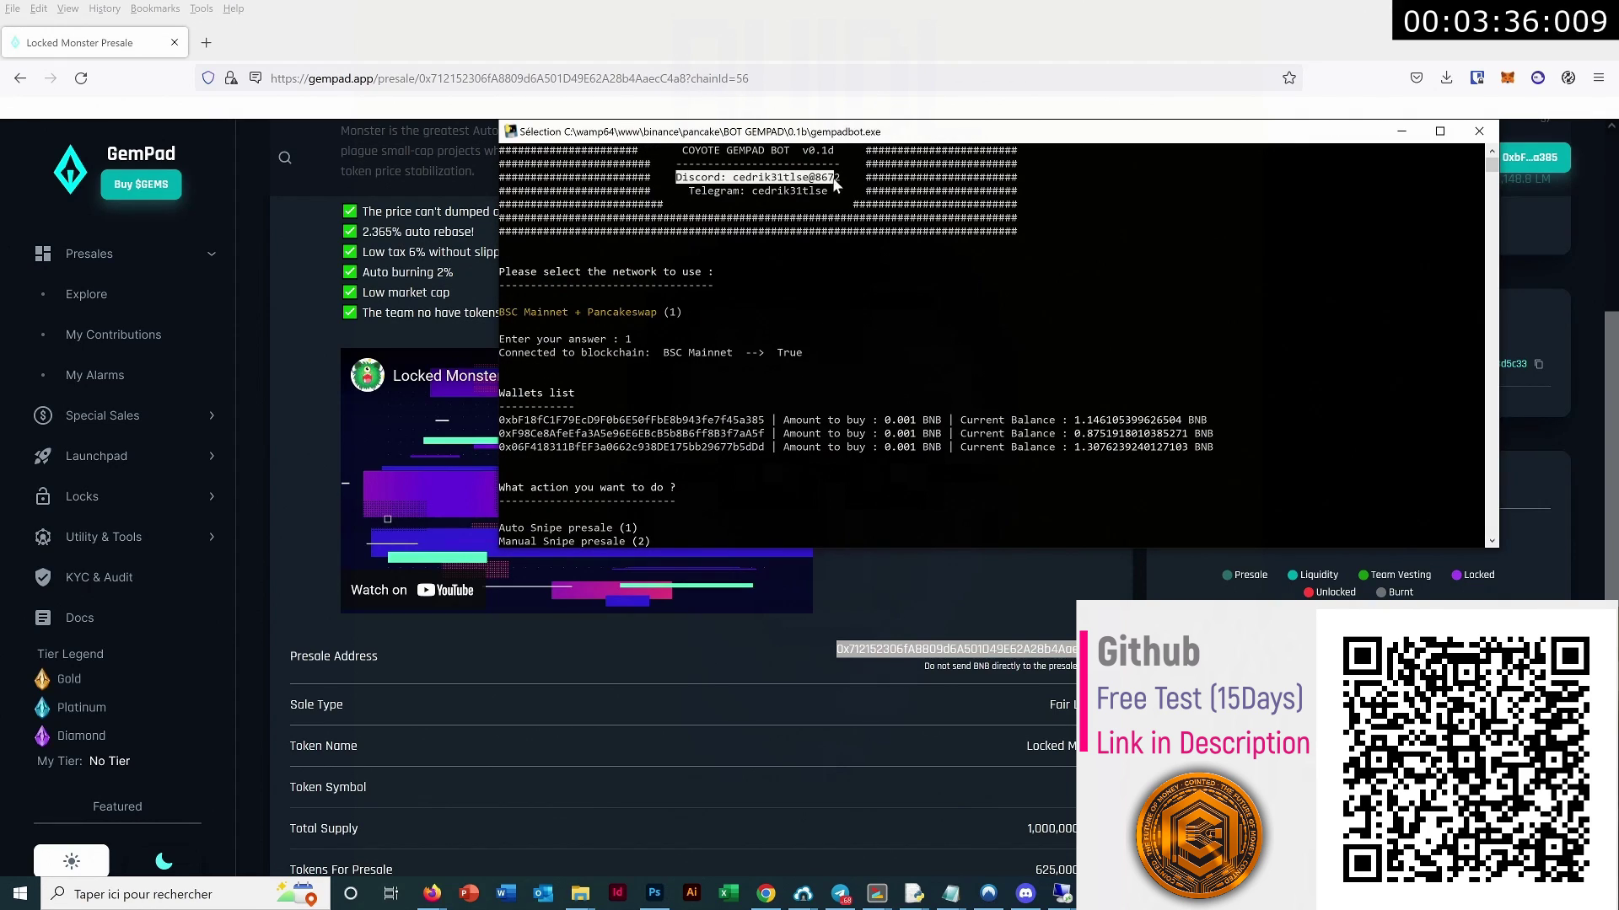
click(793, 191)
right_click(769, 223)
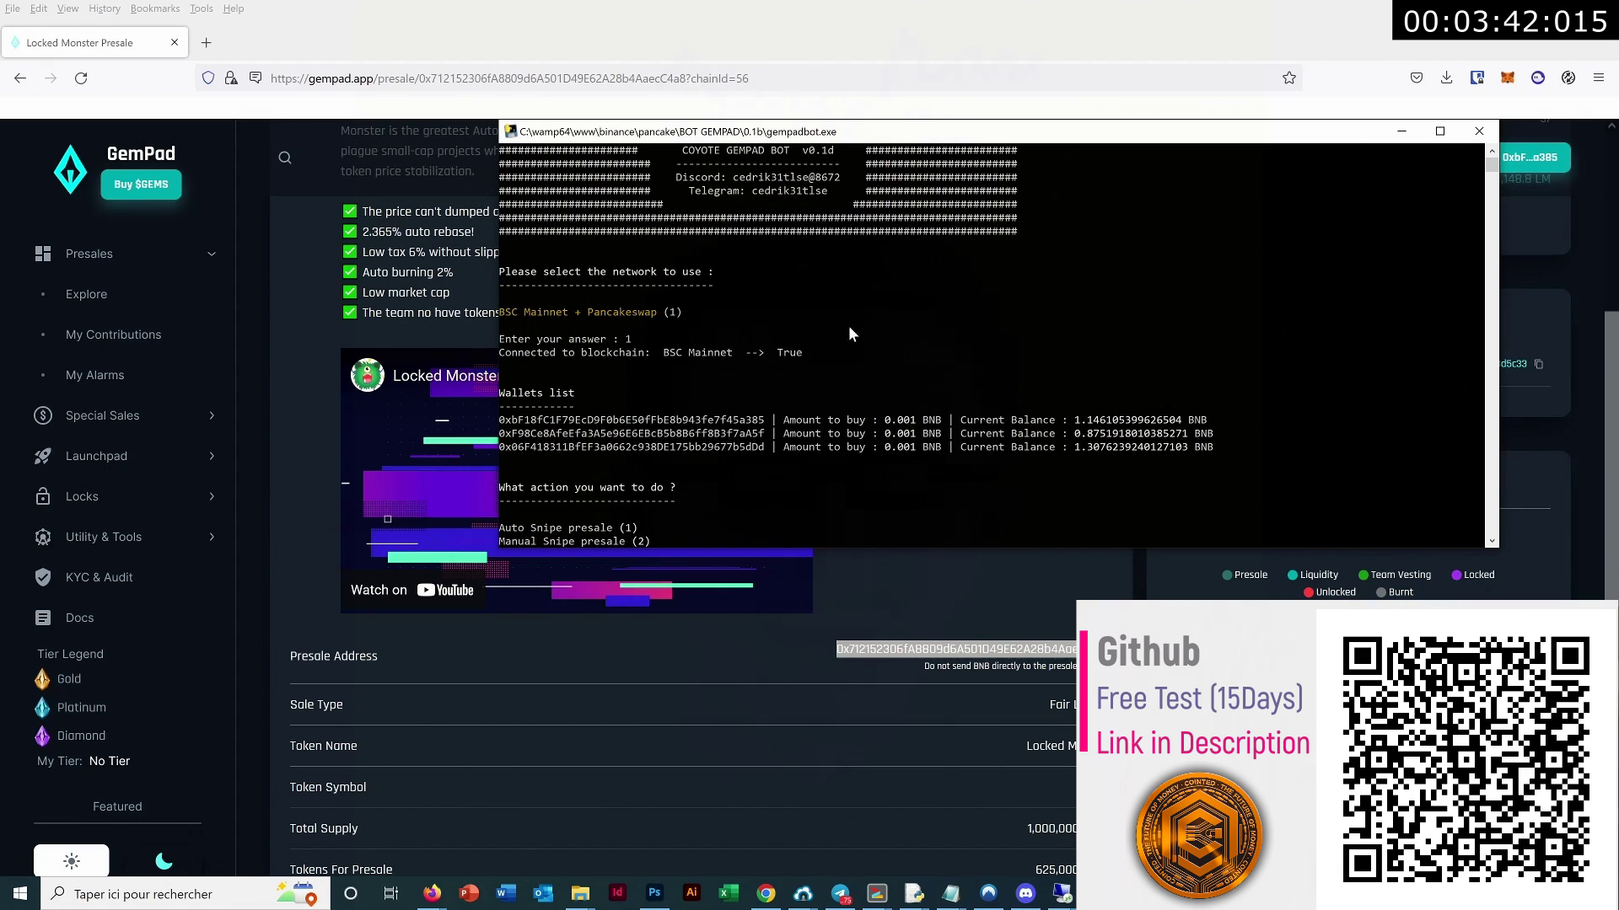
click(1025, 894)
Step: Open the Coyote BOT Discord server and its #chainsniper-bot channel
scroll(25, 607, down, 10)
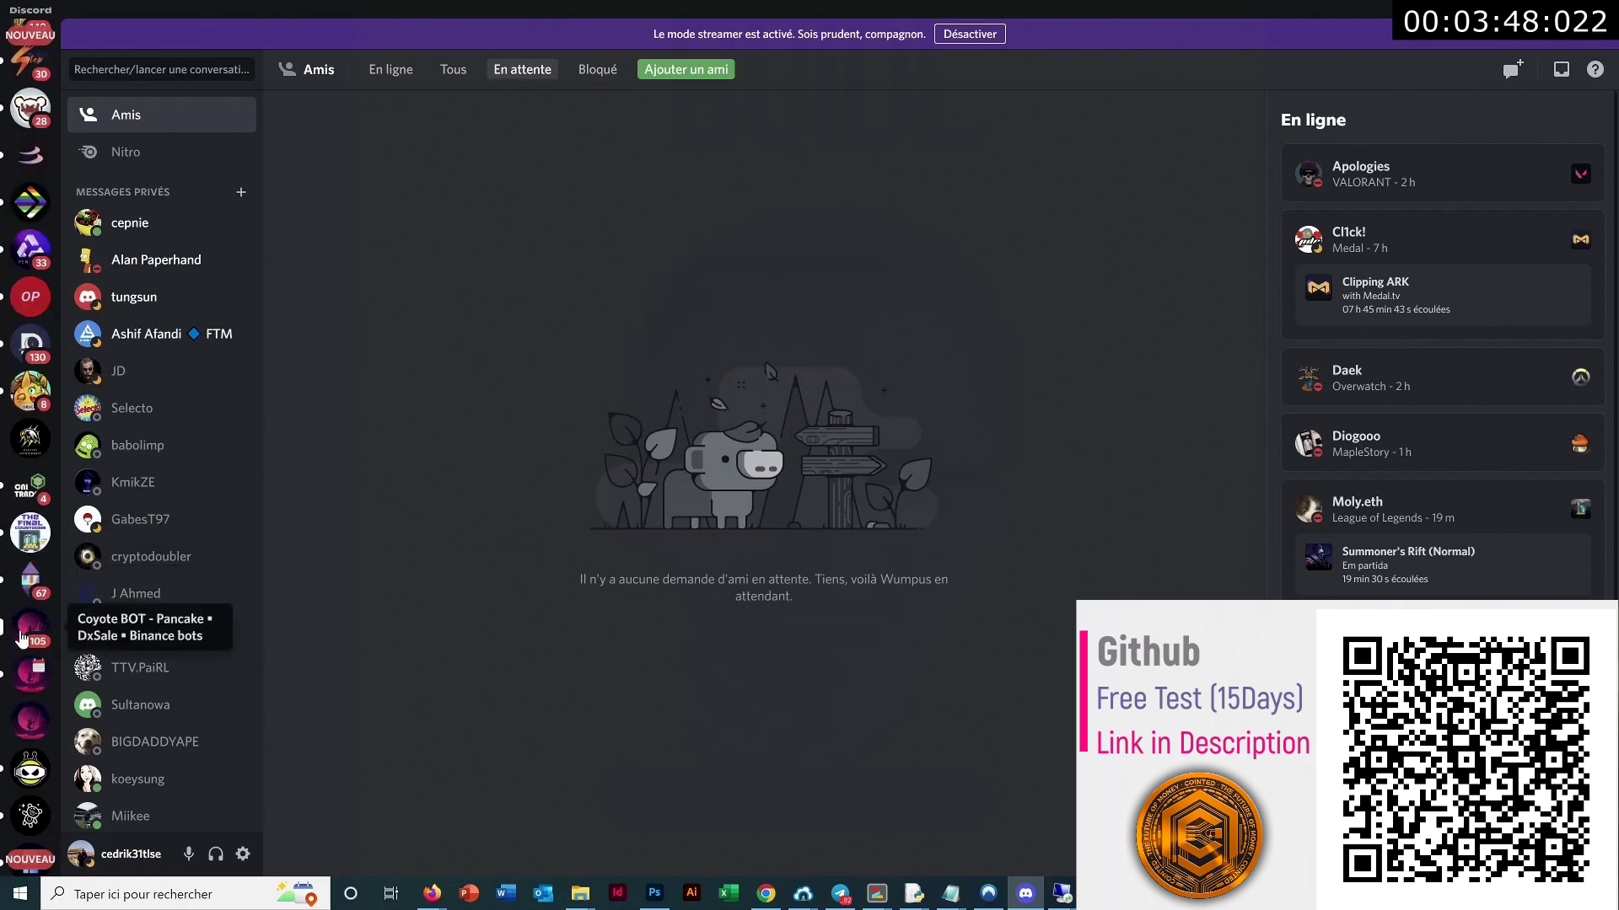
click(31, 628)
scroll(105, 447, down, 15)
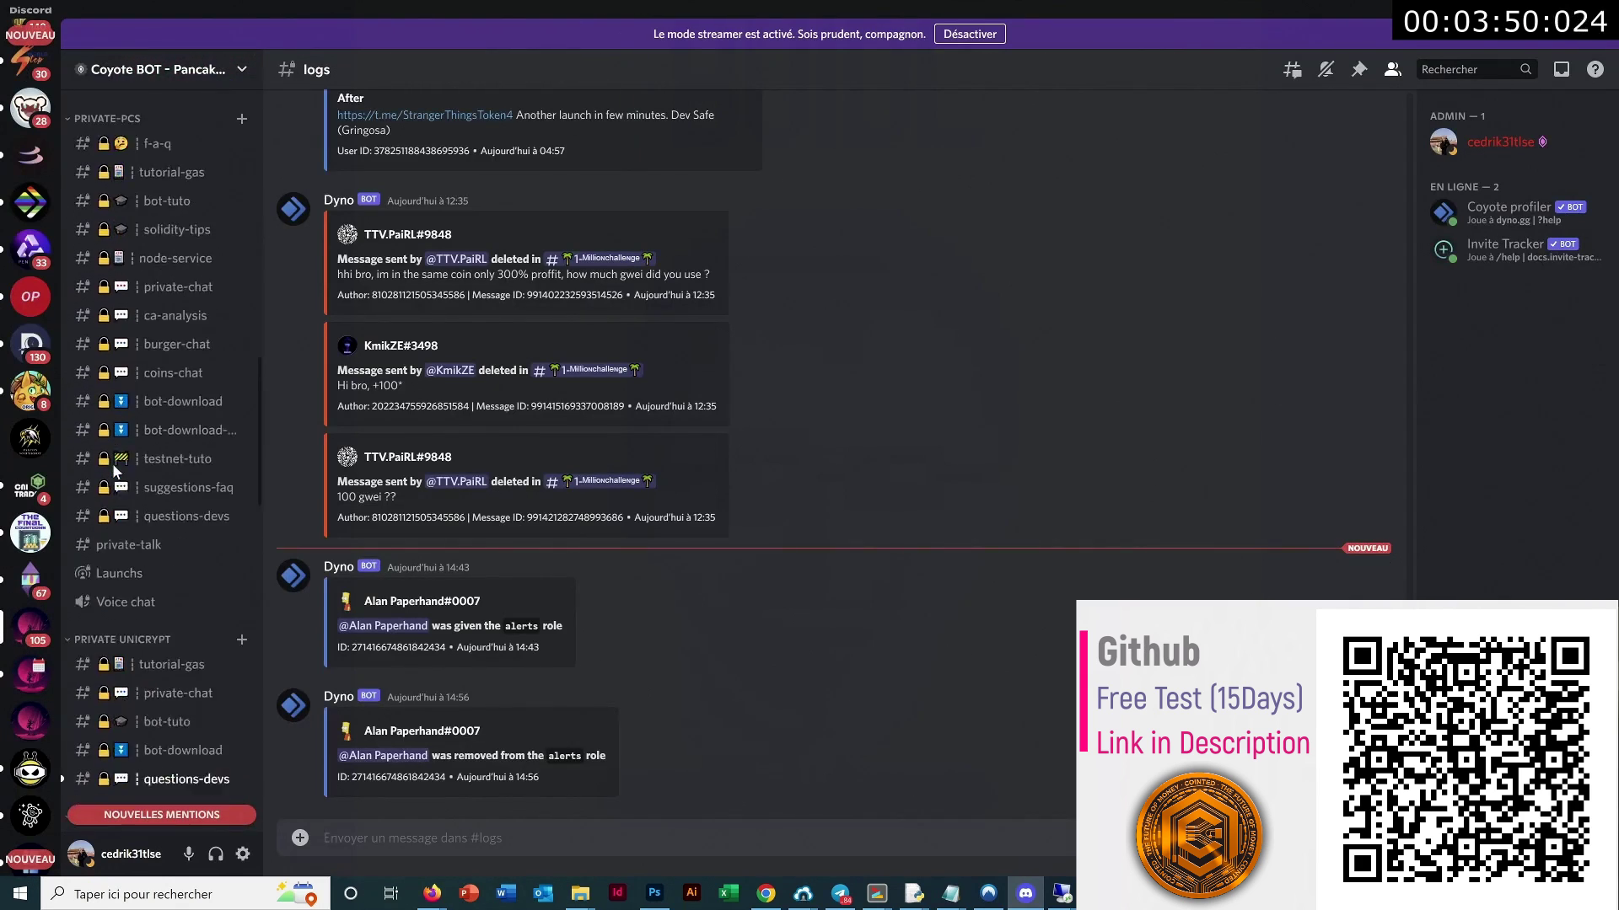
click(160, 473)
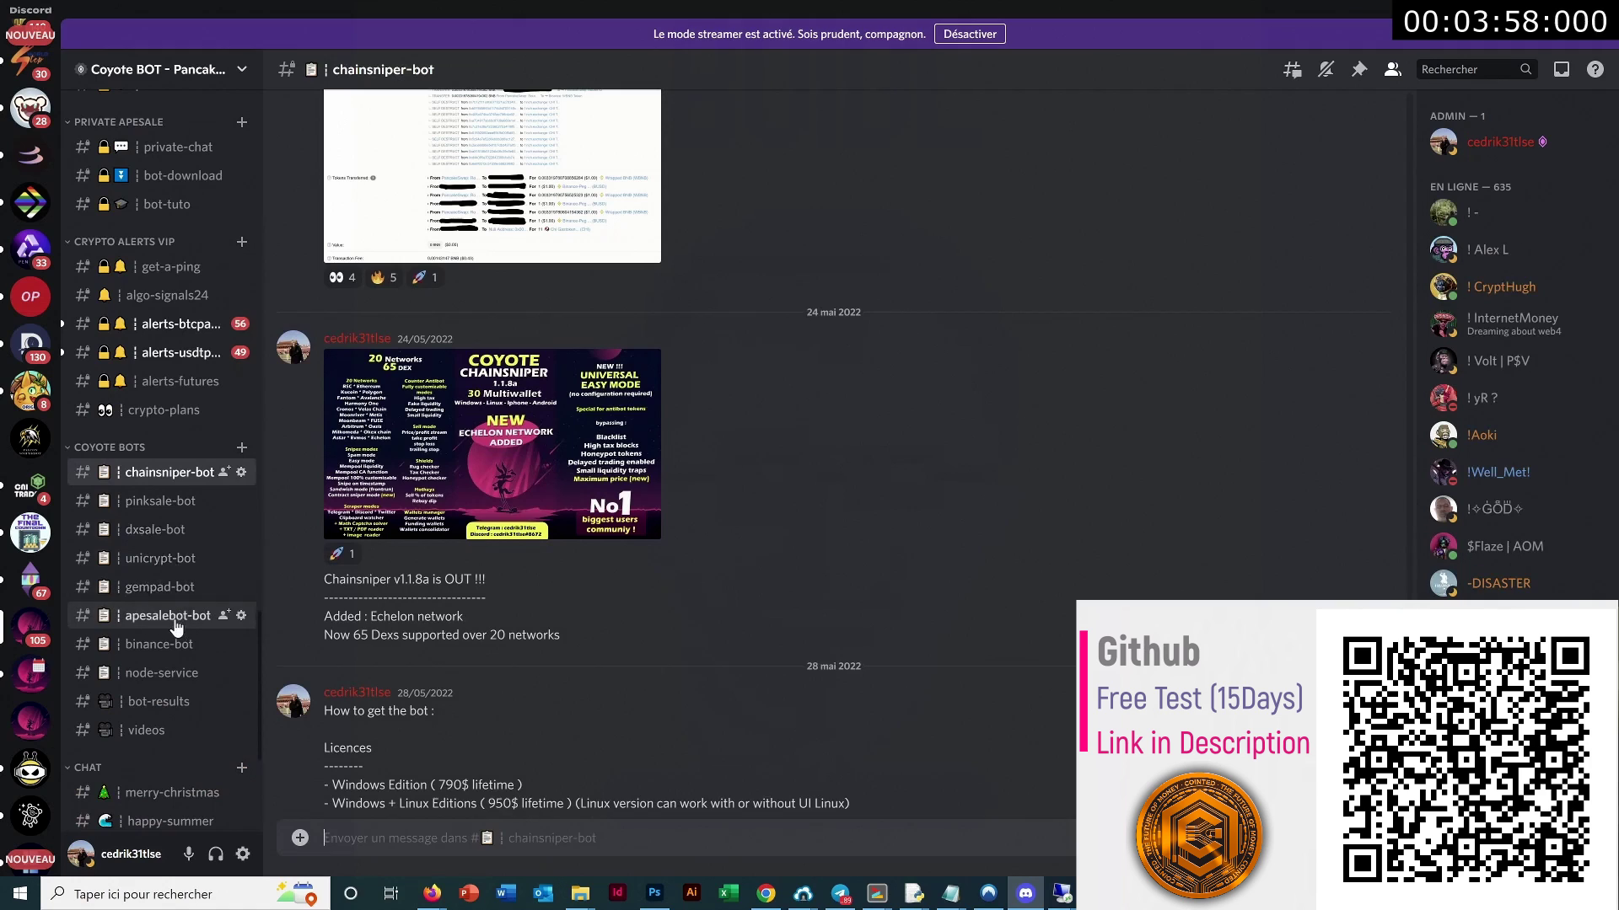
scroll(160, 645, up, 5)
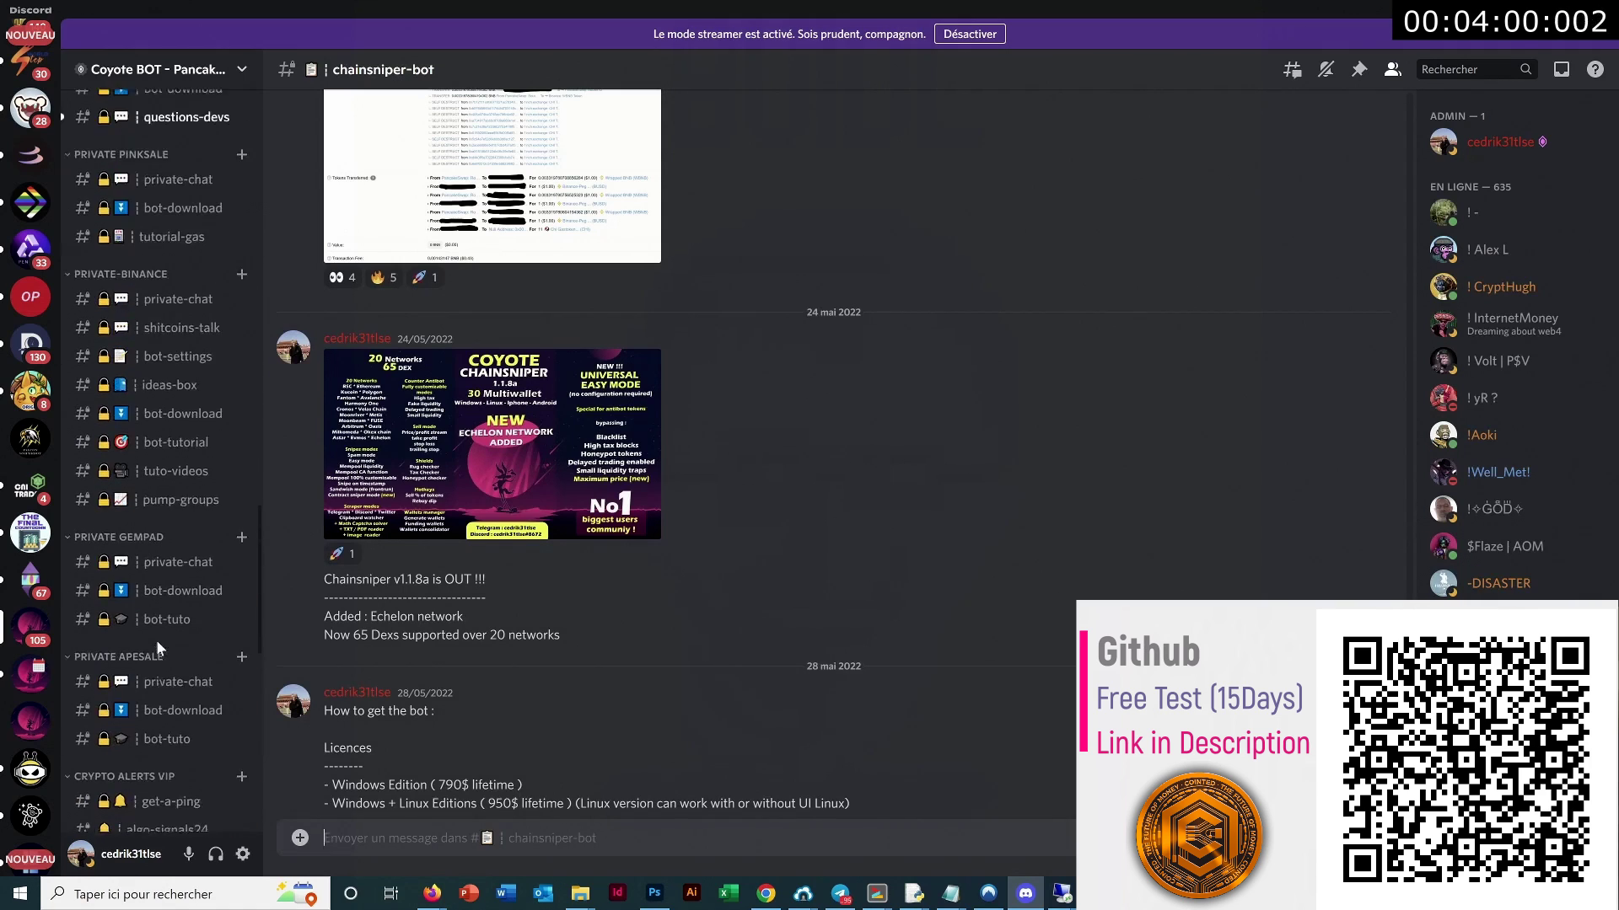
scroll(155, 639, down, 4)
Step: Open #alerts-btcpairs and scroll to the latest AST, WING, ONE and RAD price alerts
click(173, 492)
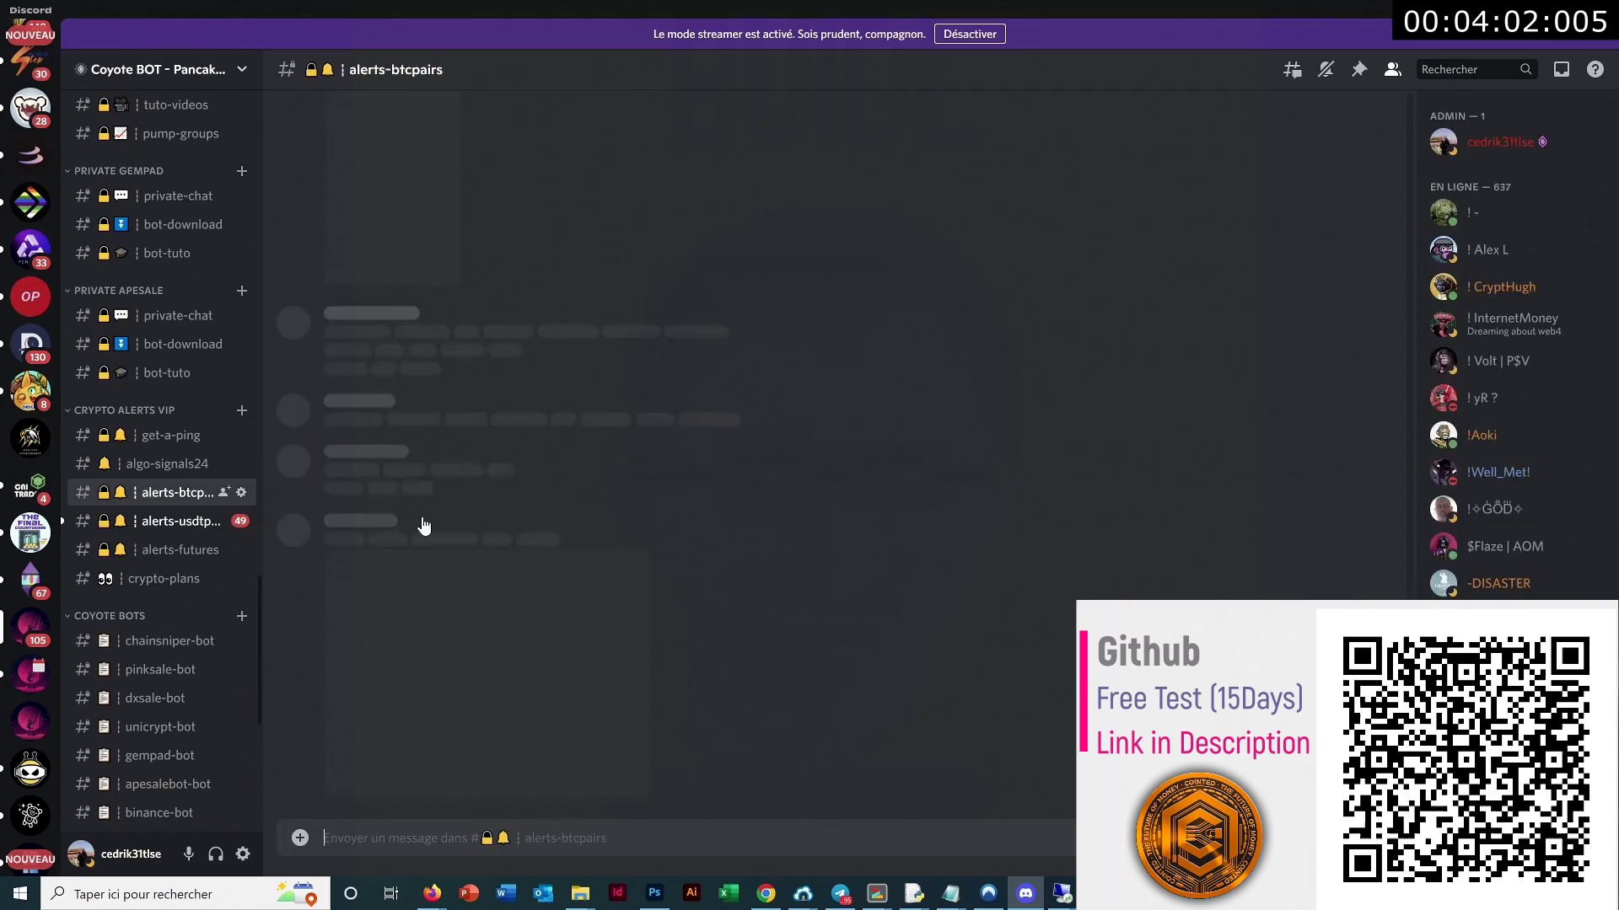
scroll(510, 551, up, 10)
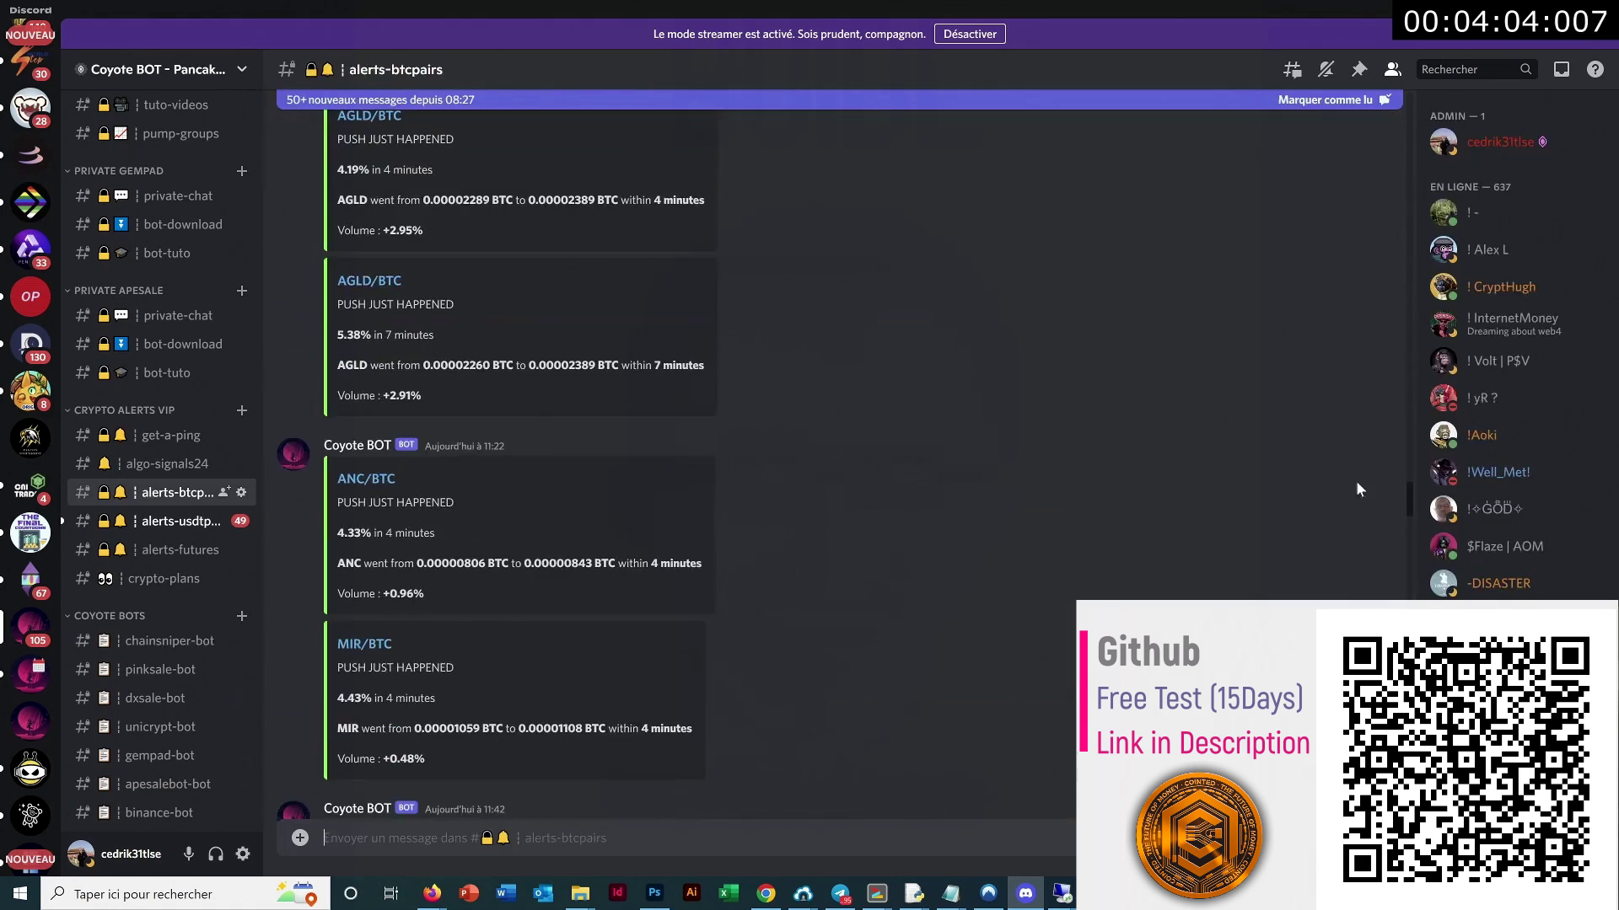
drag(1411, 506, 1412, 691)
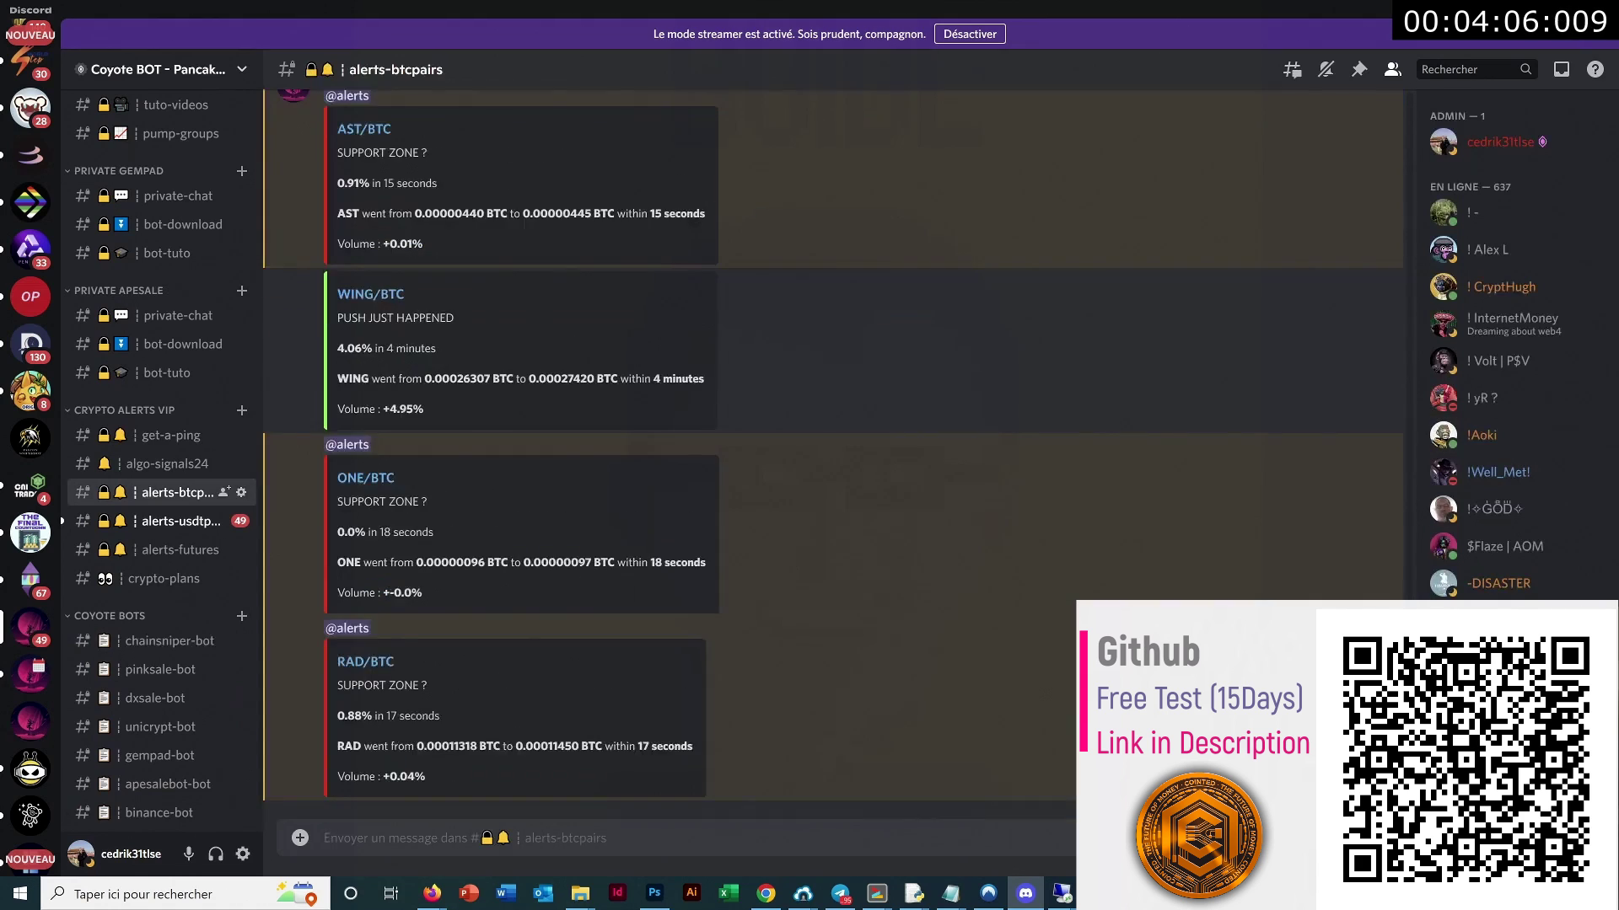
scroll(159, 500, up, 1)
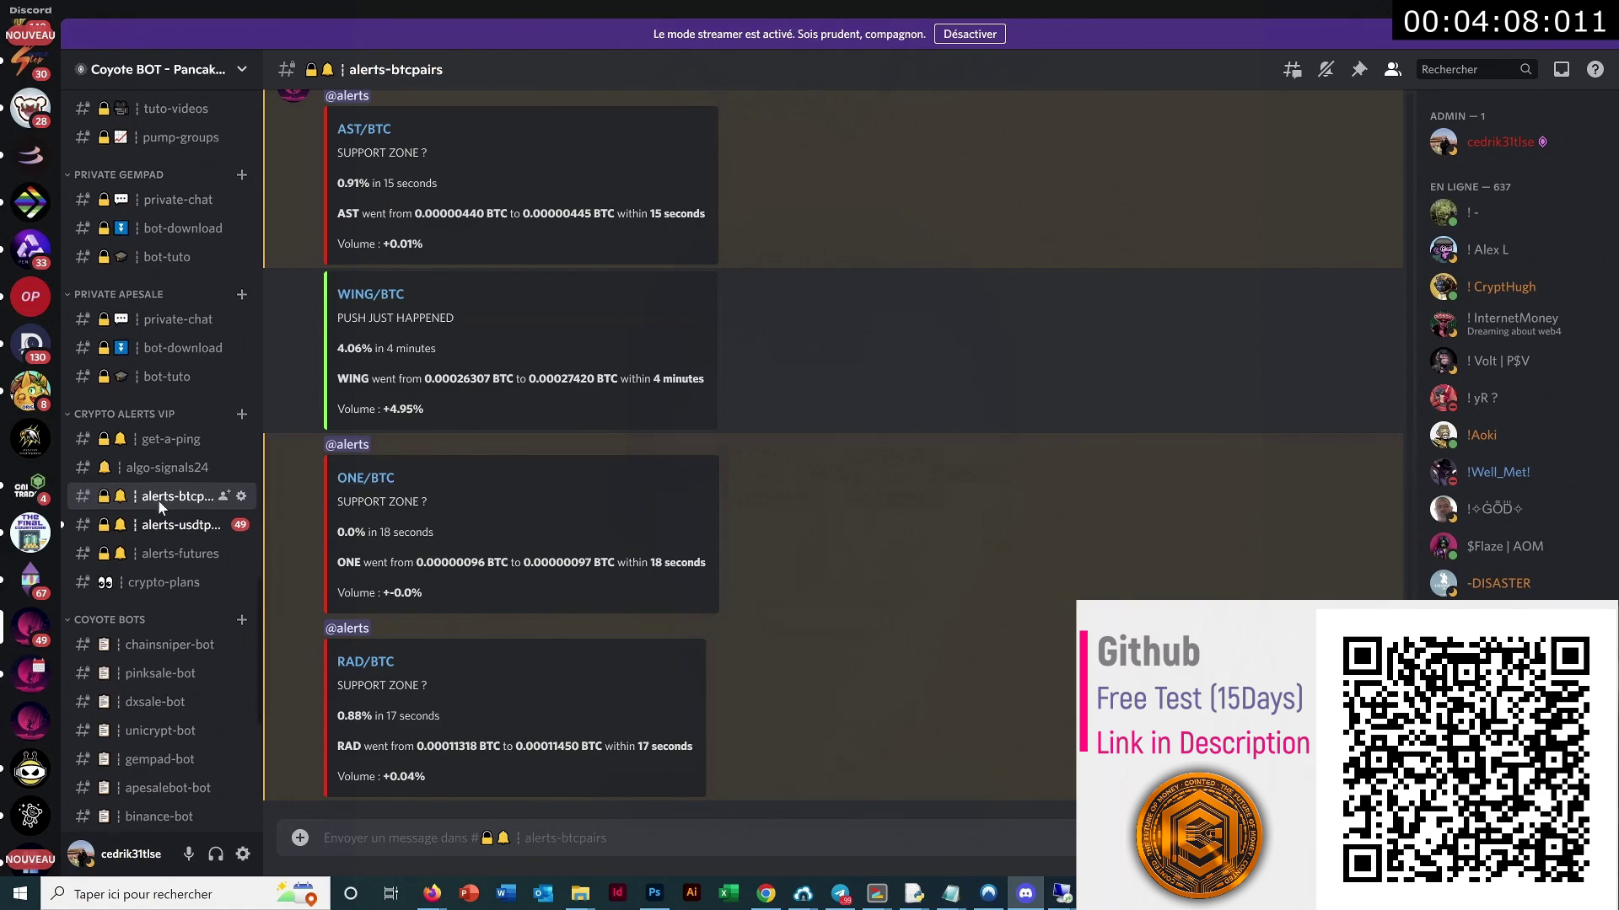
scroll(158, 499, up, 15)
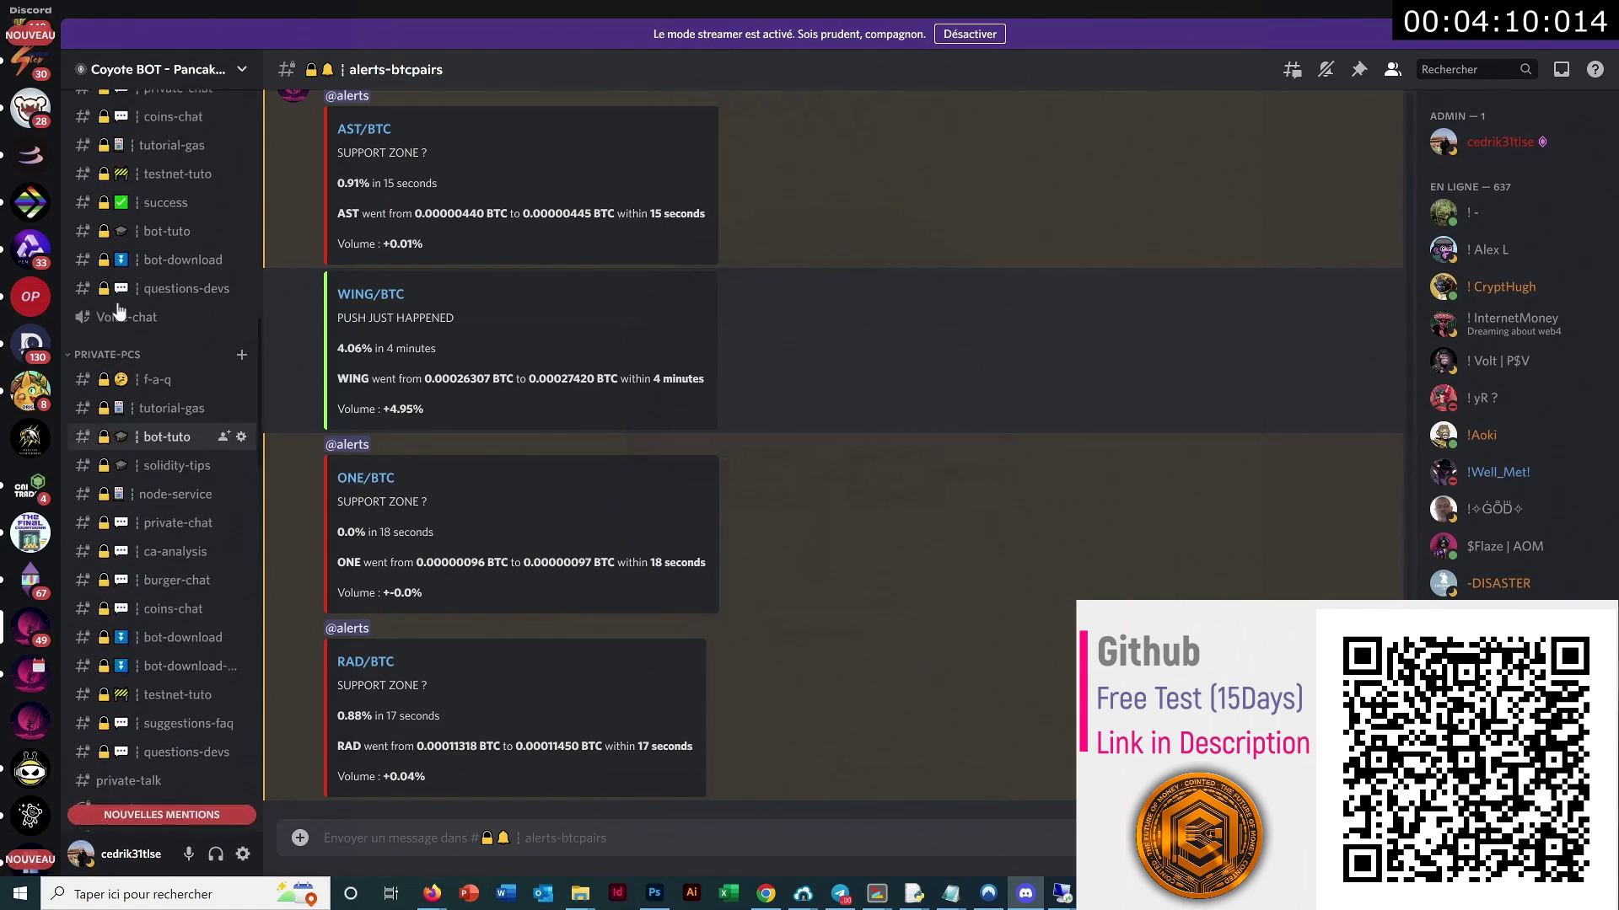
scroll(149, 222, down, 1)
scroll(150, 222, up, 1)
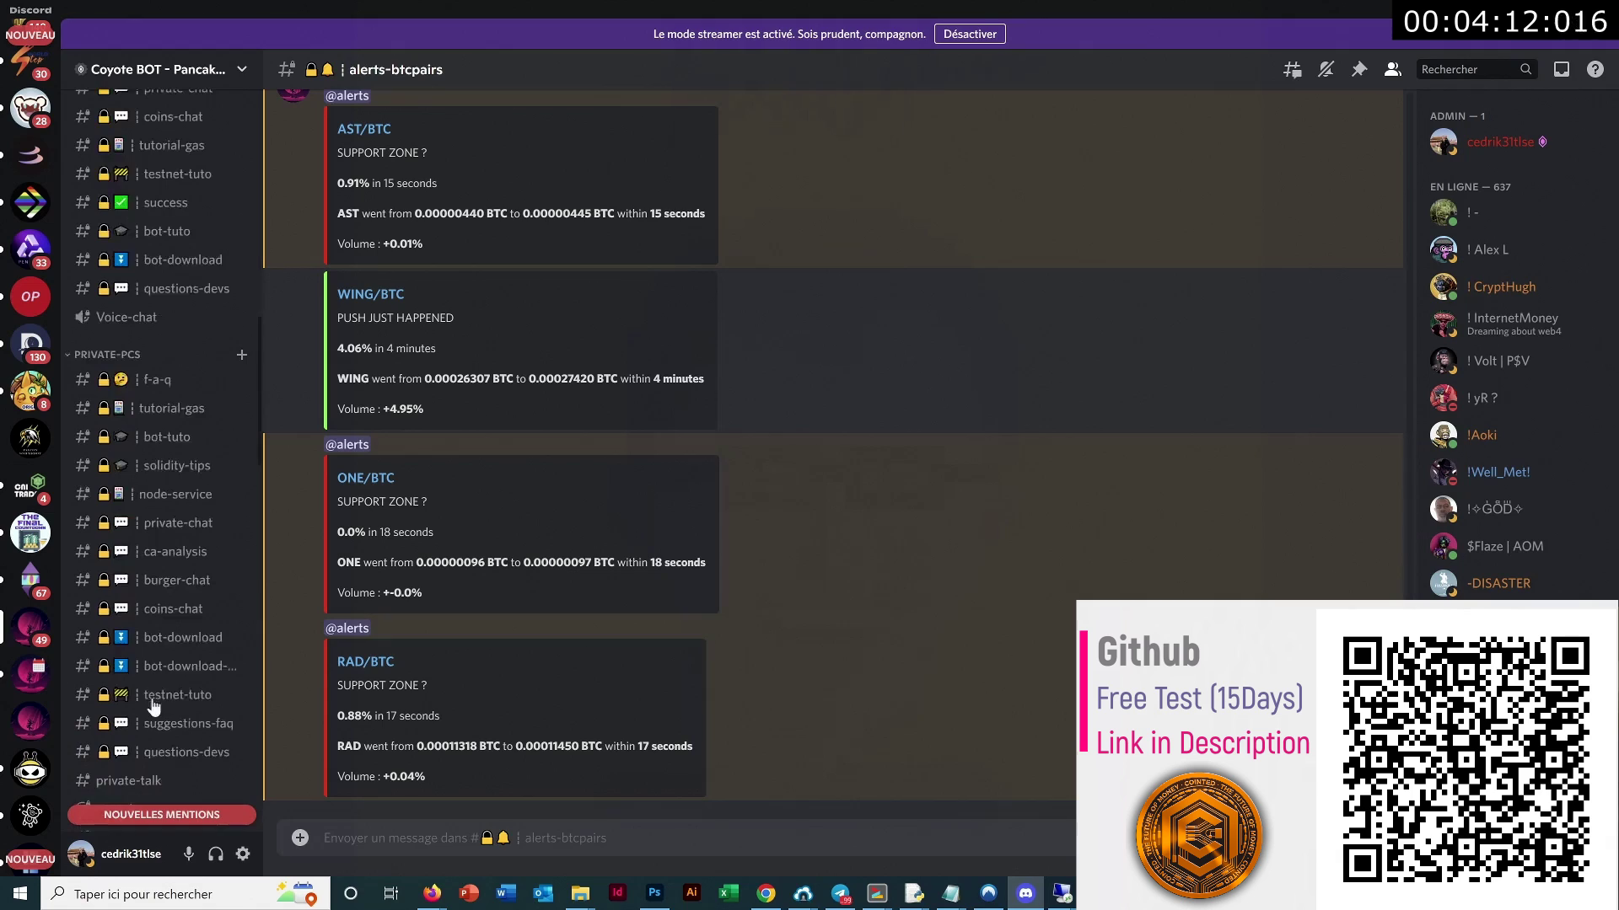